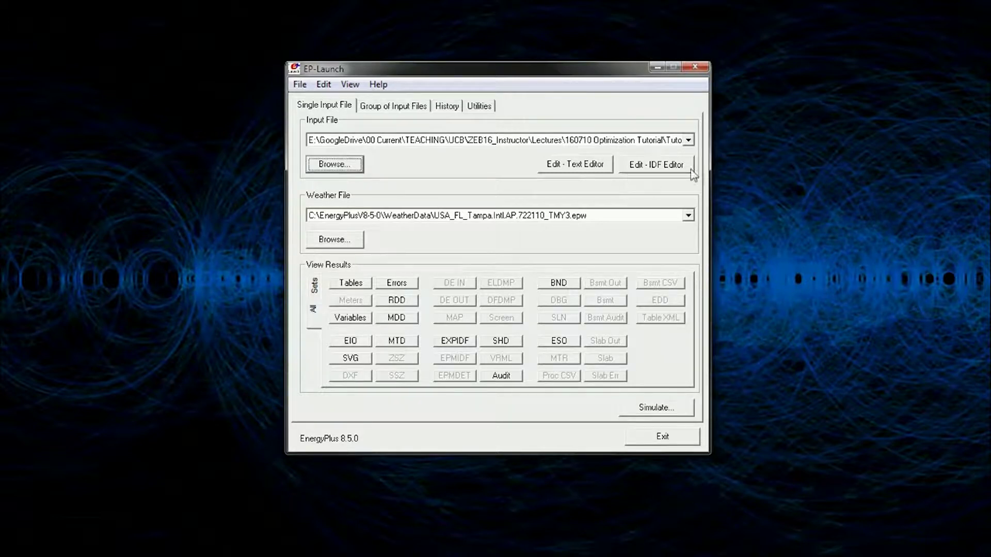
# Choose 20_Baseline 01.idf as the input file and open it in a maximized IDF Editor document
pyautogui.click(335, 165)
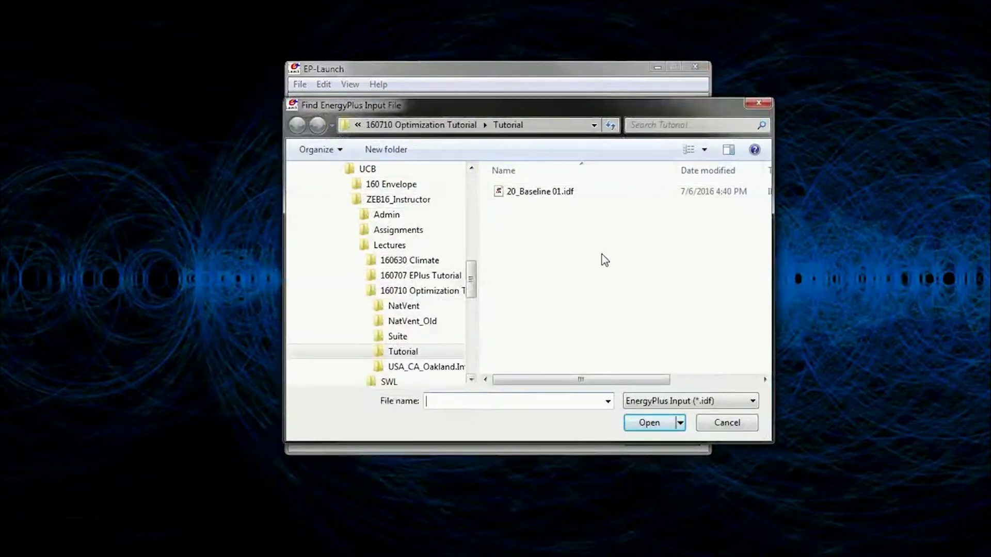
pyautogui.doubleClick(540, 192)
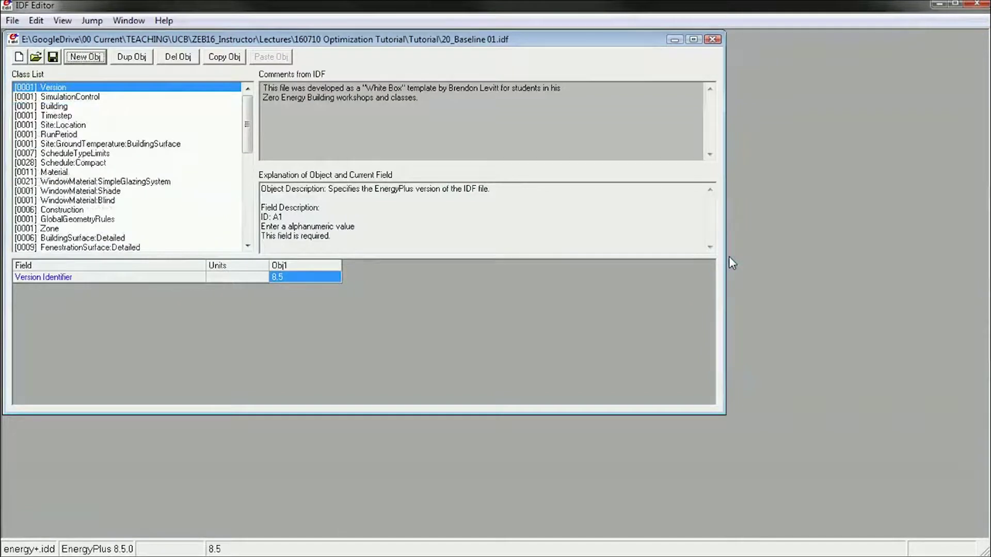
pyautogui.click(693, 39)
# Save a copy of the baseline input file as 21_NoHVAC in the Tutorial folder
pyautogui.click(52, 20)
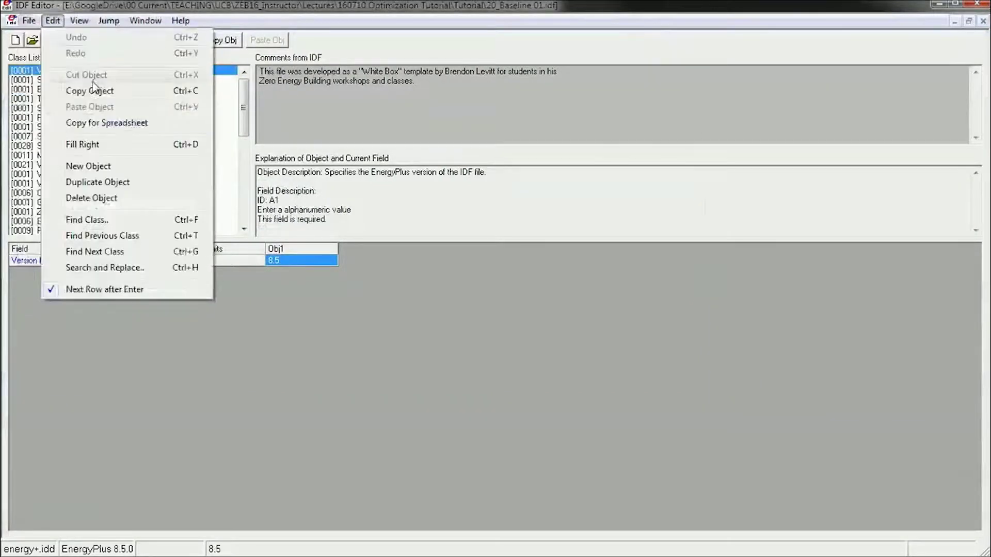
pyautogui.click(29, 21)
pyautogui.click(65, 121)
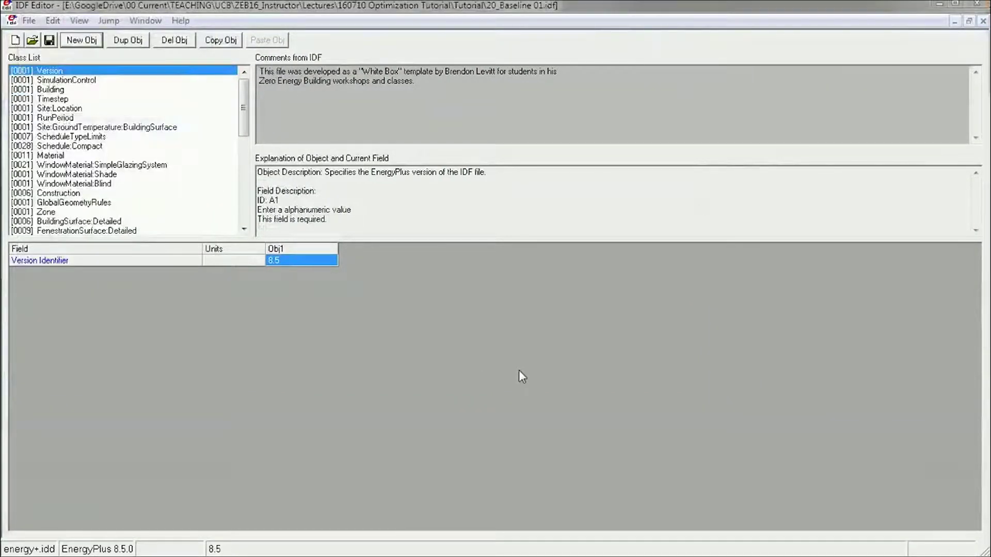
pyautogui.write('21_NoHVAC')
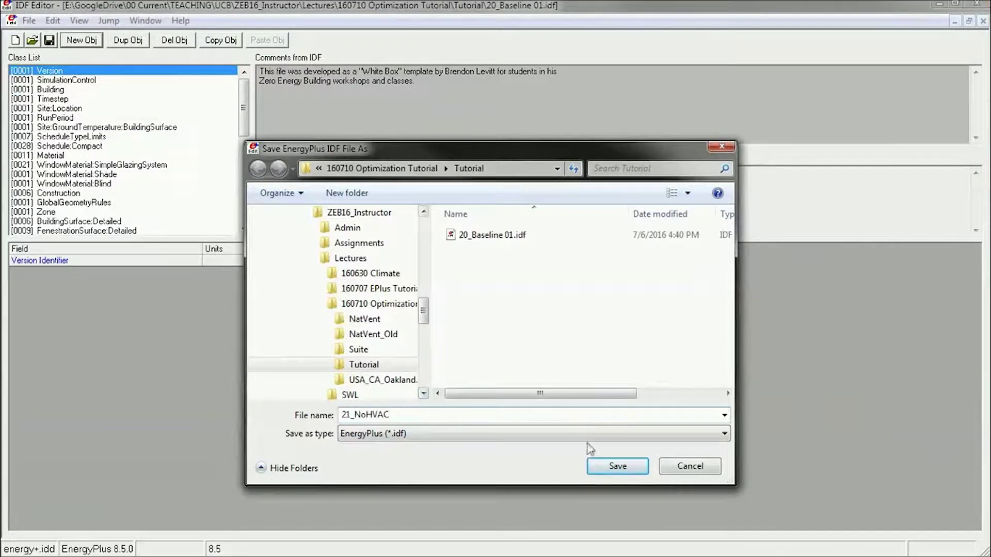
pyautogui.click(609, 467)
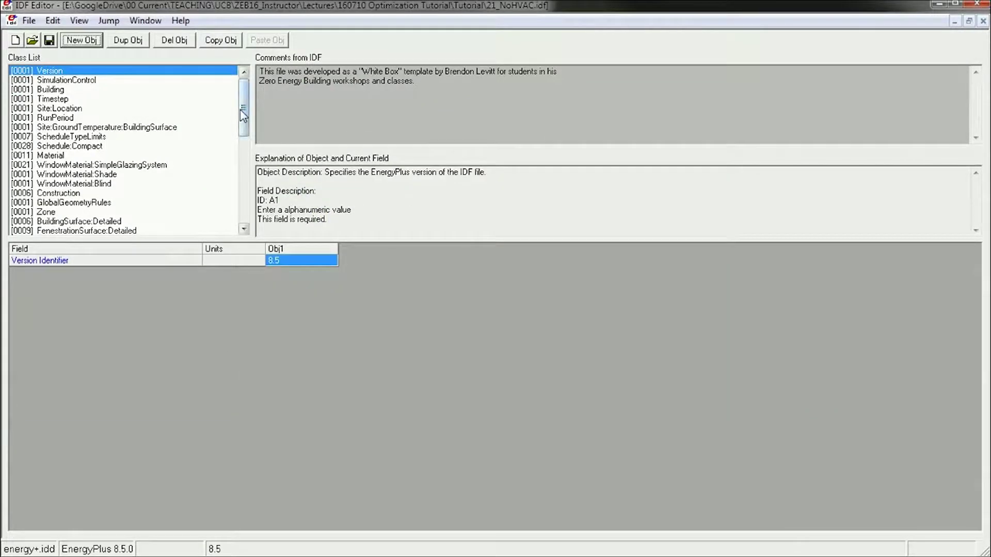
# Delete the HVACTemplate:Thermostat and HVACTemplate:Zone:IdealLoadsAirSystem objects, and save and close the file
pyautogui.moveTo(244, 111); pyautogui.dragTo(241, 173)
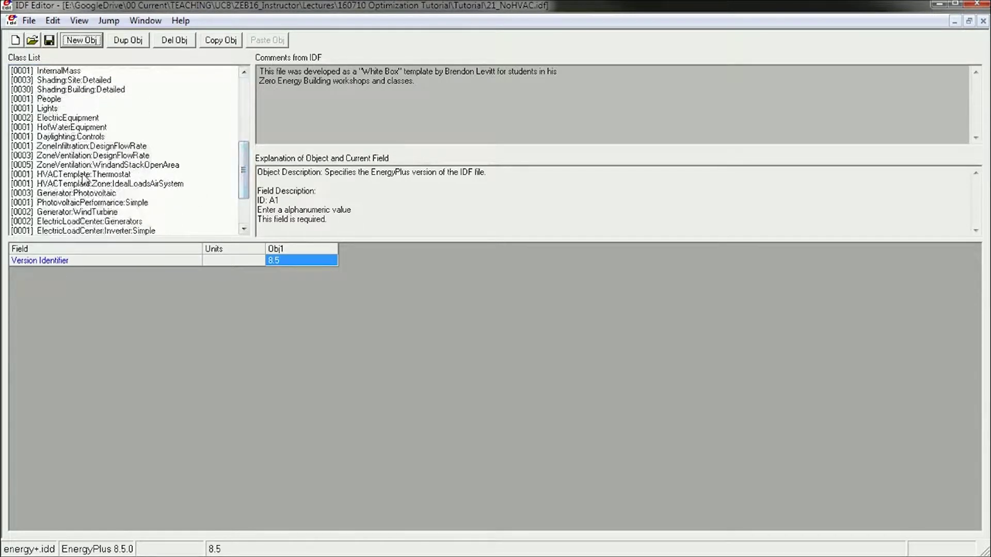
pyautogui.click(84, 175)
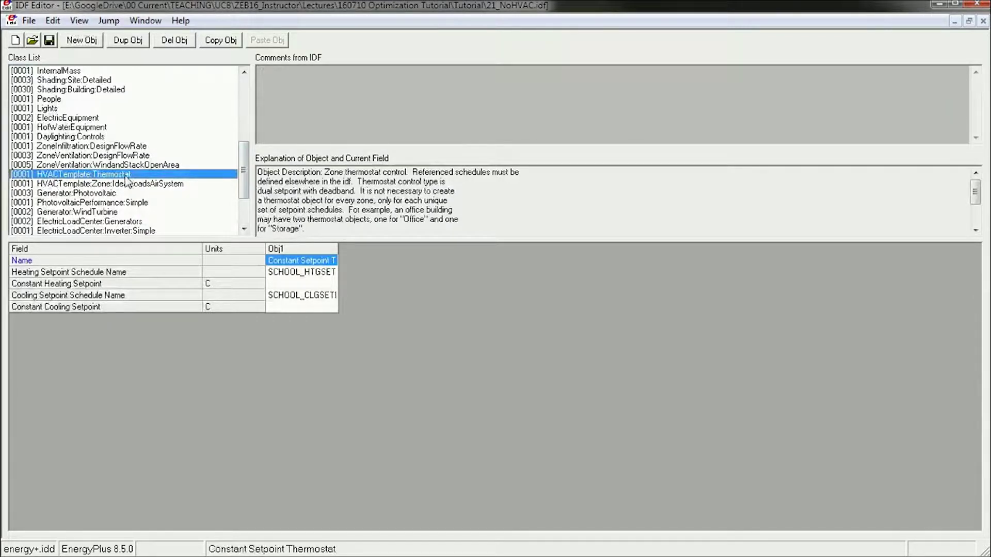
pyautogui.click(174, 41)
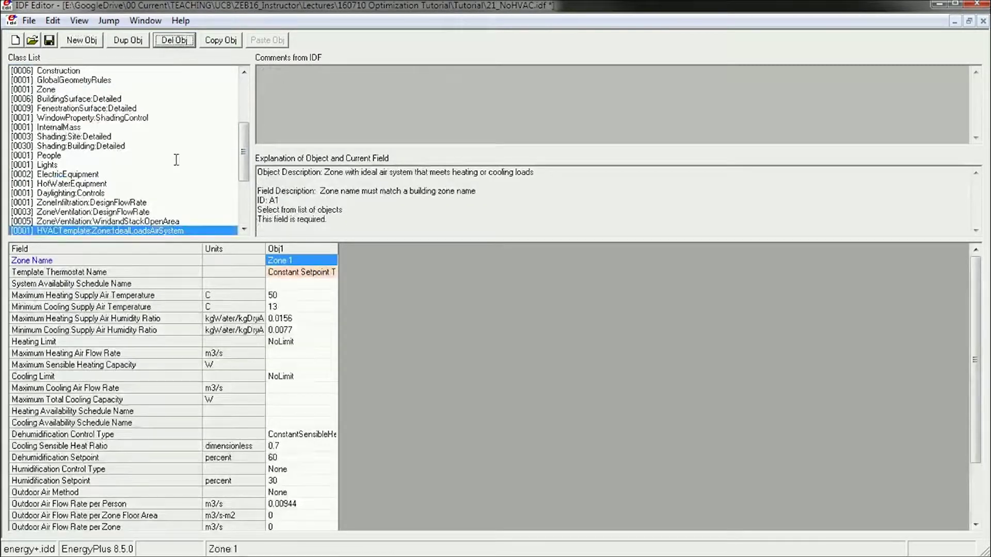
pyautogui.moveTo(242, 156); pyautogui.dragTo(244, 175)
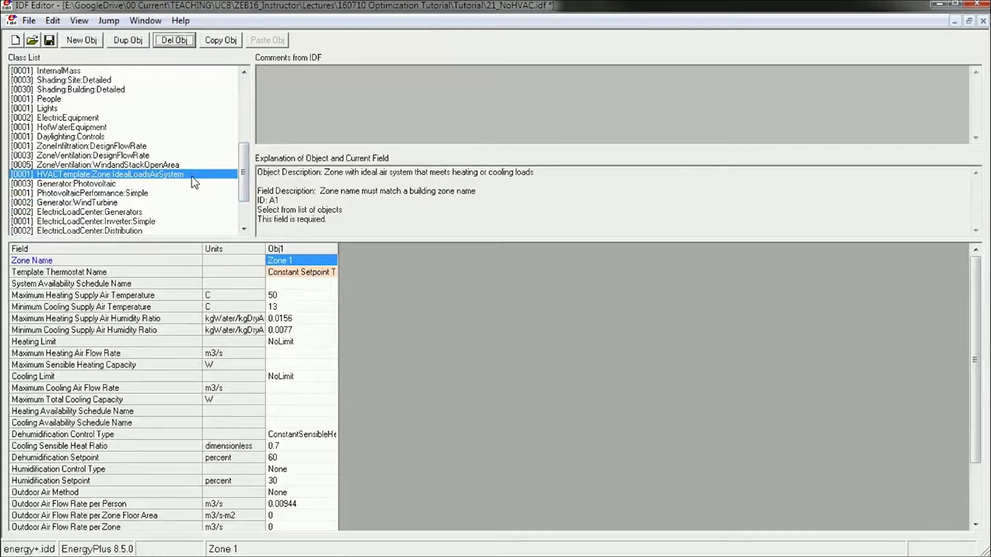
pyautogui.click(173, 40)
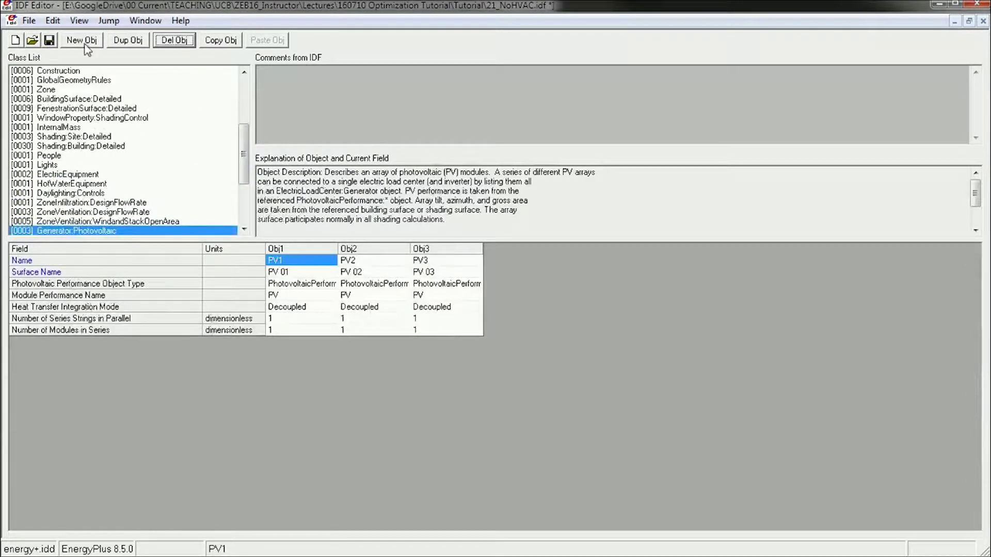
pyautogui.click(49, 39)
pyautogui.click(977, 4)
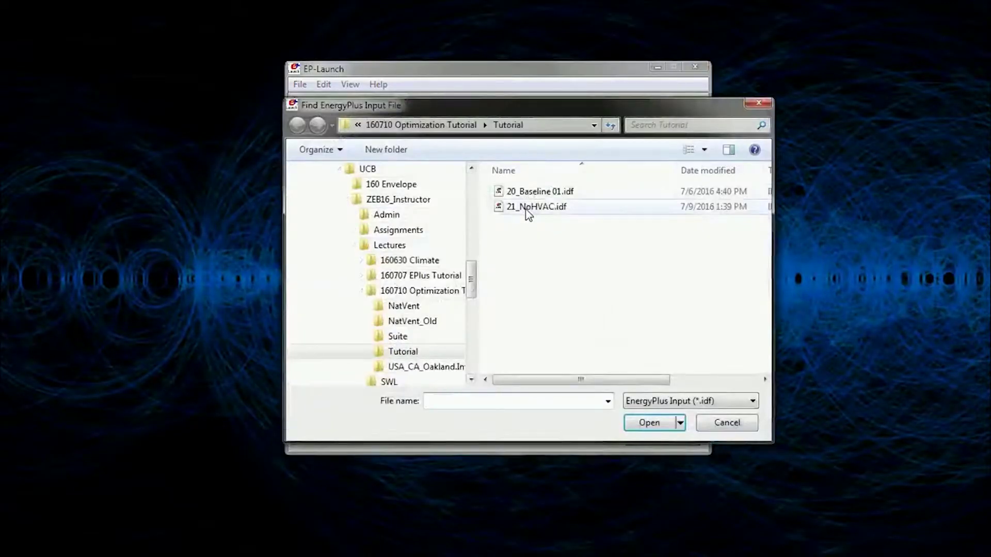
# Load 21_NoHVAC.idf as the EP-Launch input file and run its simulation with the Tampa weather file
pyautogui.click(525, 208)
pyautogui.click(648, 423)
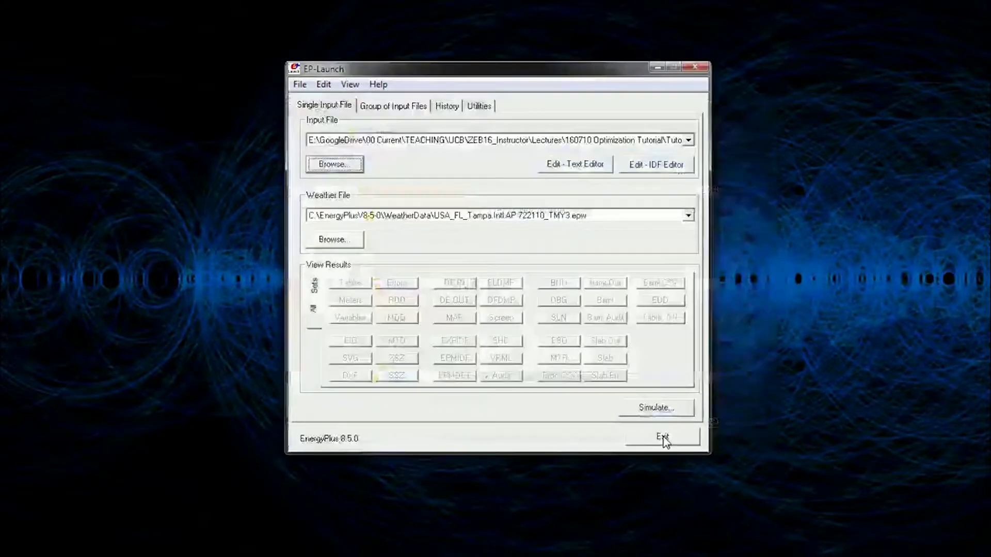
pyautogui.click(655, 408)
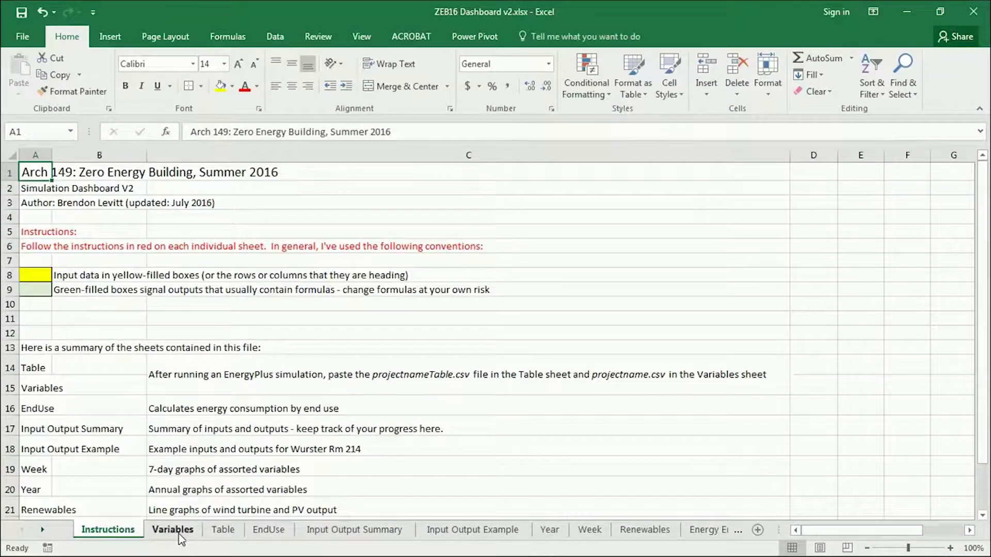
# Switch to the ZEB16 Dashboard v2 workbook in Excel and examine the Variables data and the Year sheet's Heating and Cooling Energy Use chart
pyautogui.click(174, 530)
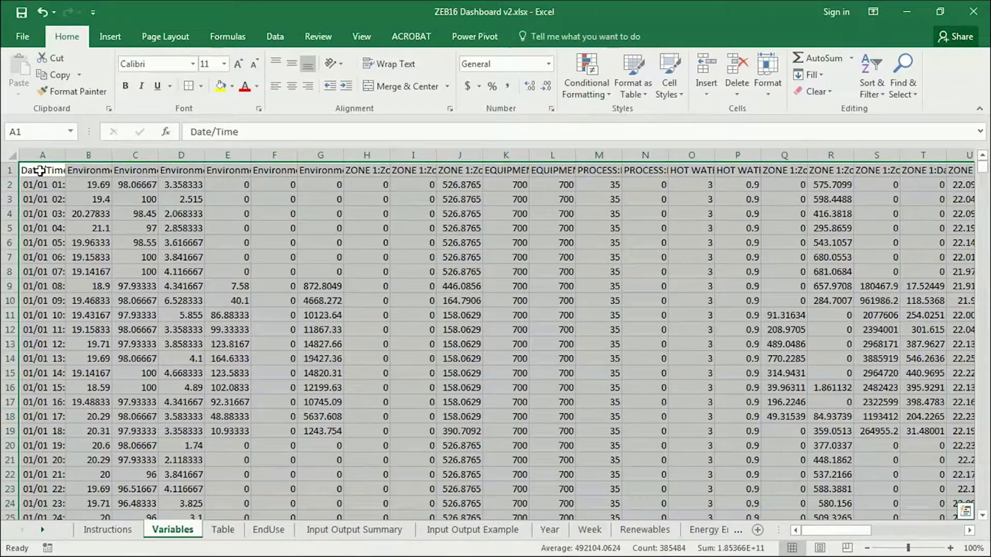
pyautogui.click(40, 170)
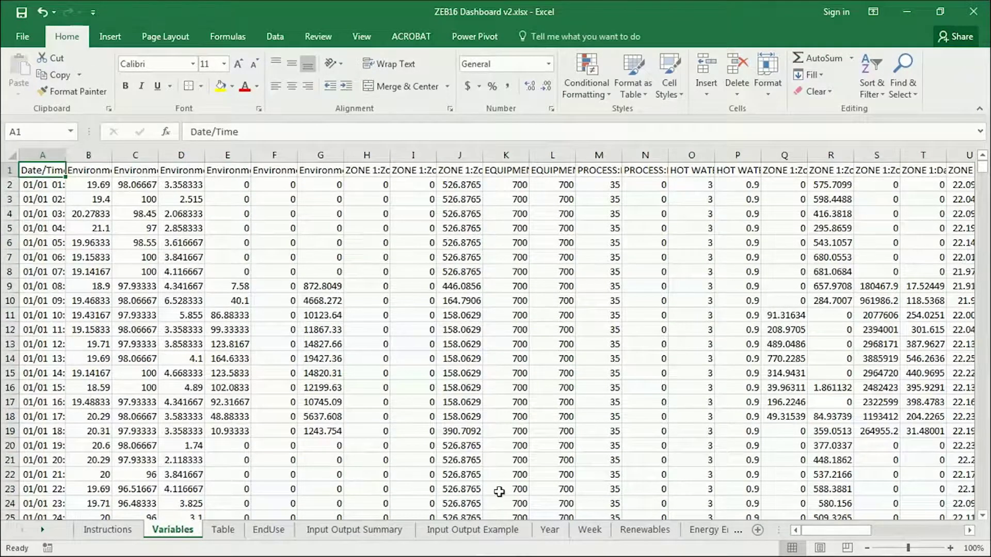
pyautogui.click(550, 532)
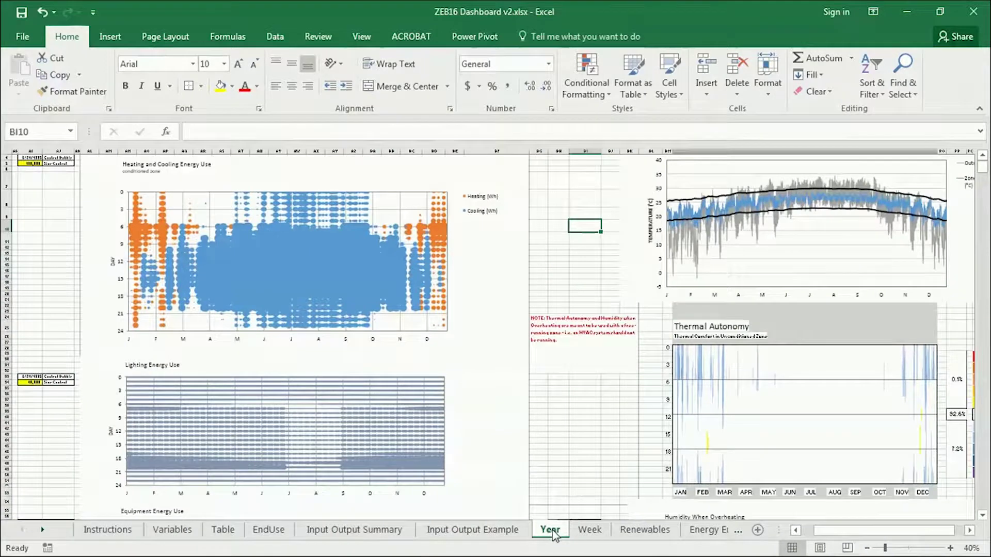
pyautogui.scroll(1, 582, 429)
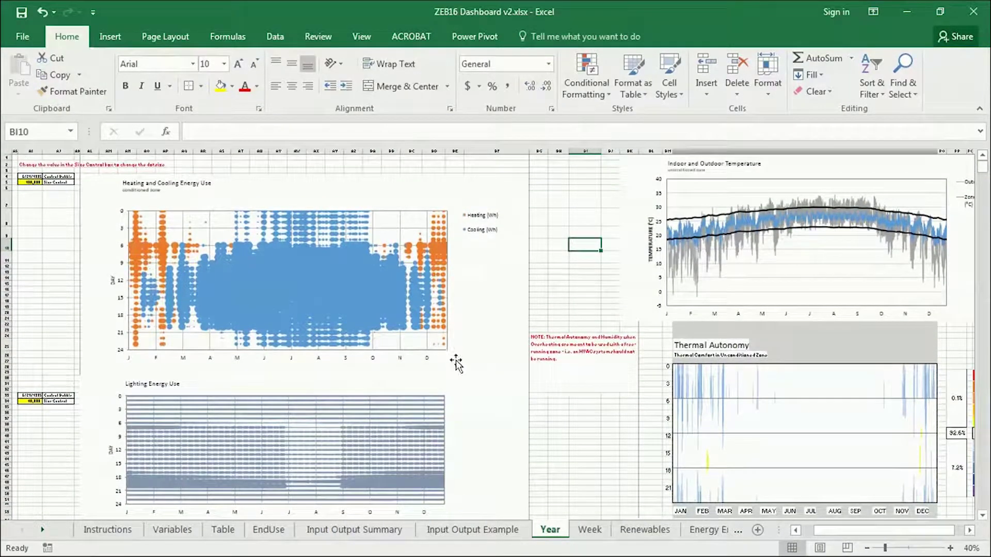
pyautogui.click(44, 221)
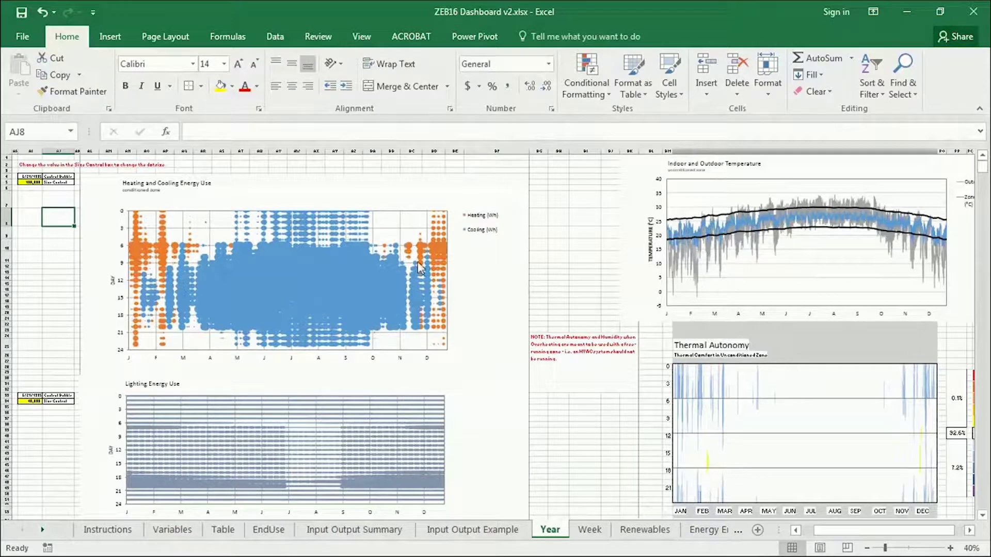
pyautogui.click(30, 215)
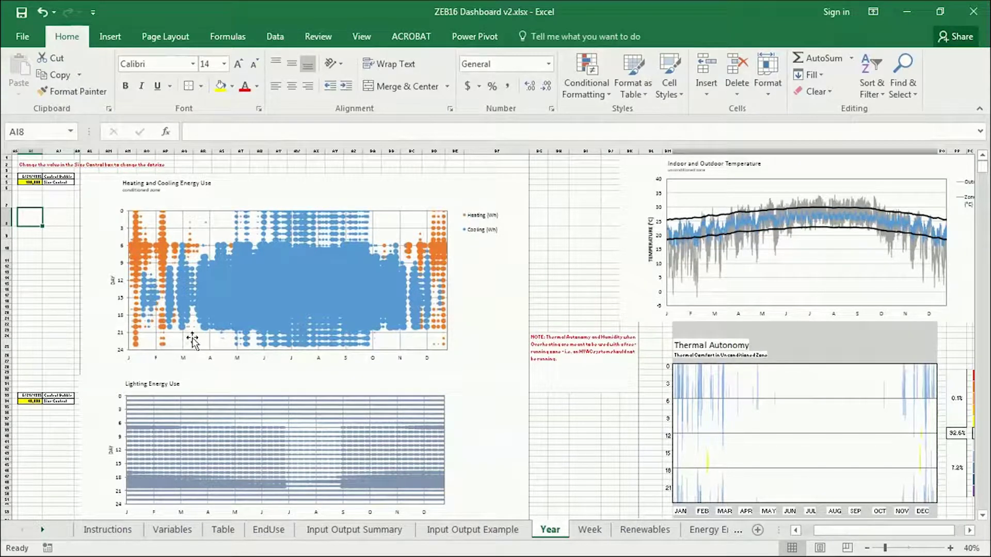
pyautogui.click(950, 548)
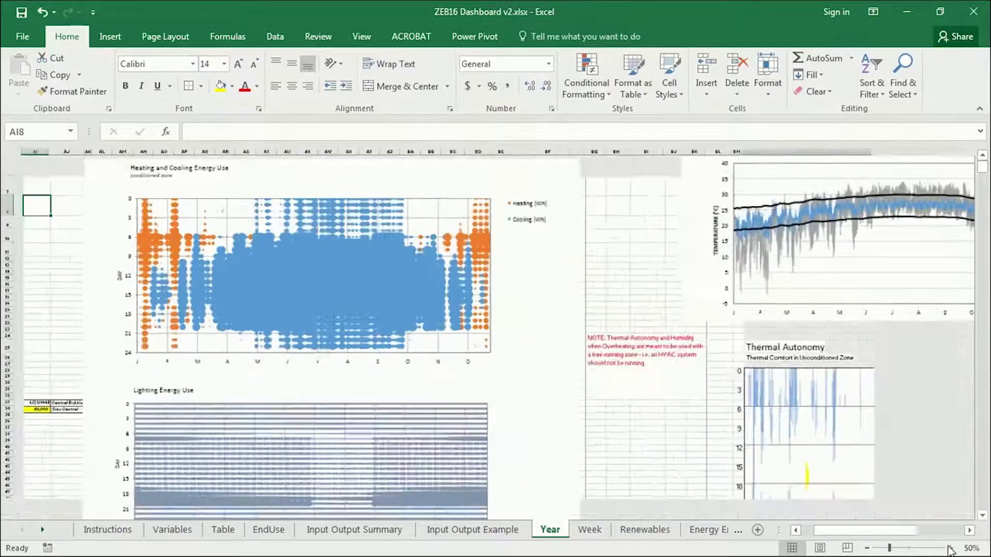
pyautogui.click(949, 548)
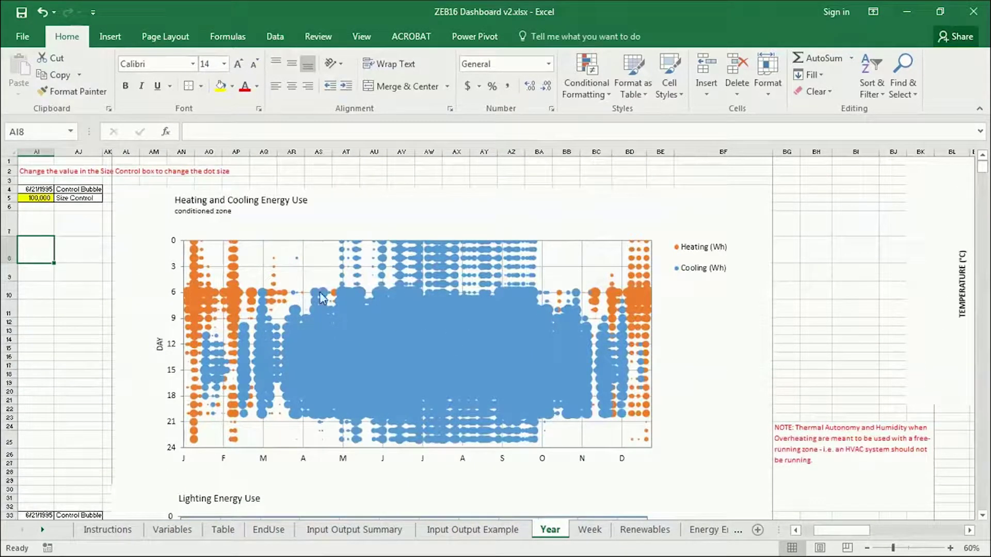
# Examine the Year sheet's lighting, equipment, ventilation fan, process loads and hot water energy use charts
pyautogui.scroll(-6, 322, 298)
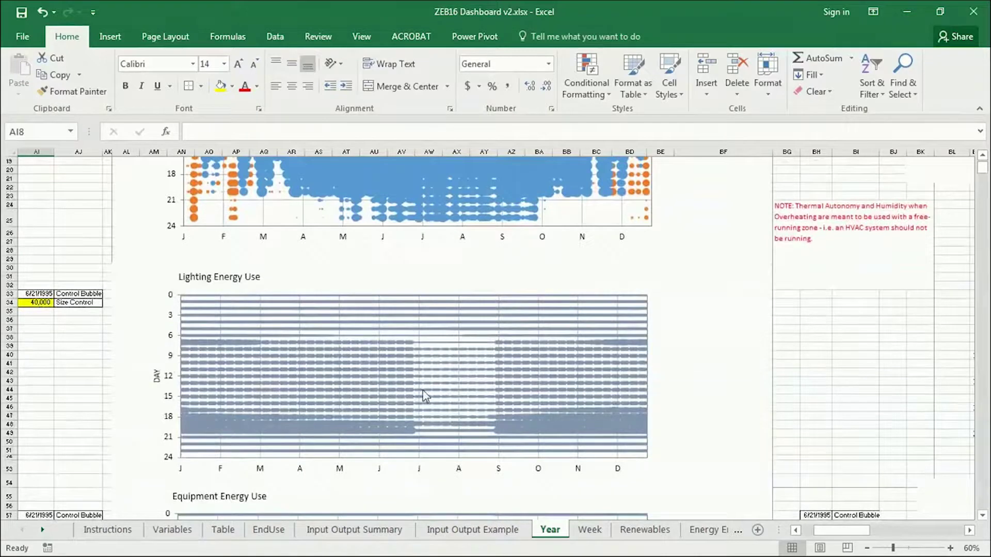
pyautogui.scroll(-8, 424, 395)
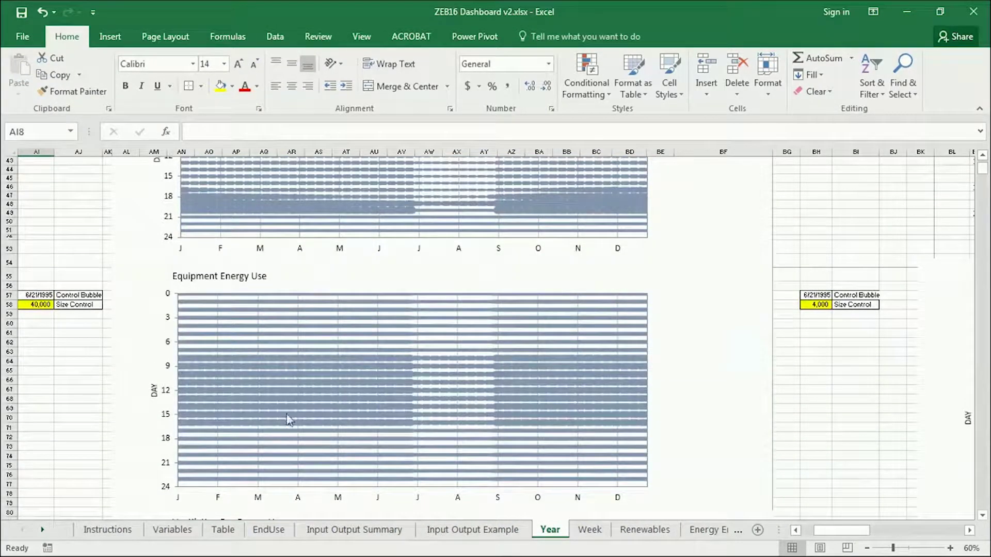
pyautogui.scroll(-1, 212, 373)
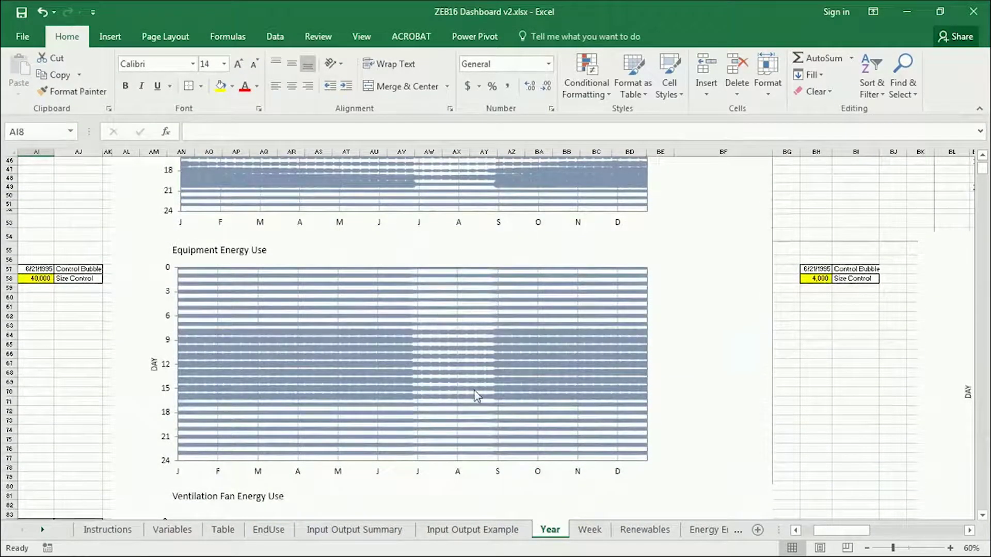
pyautogui.scroll(-9, 241, 305)
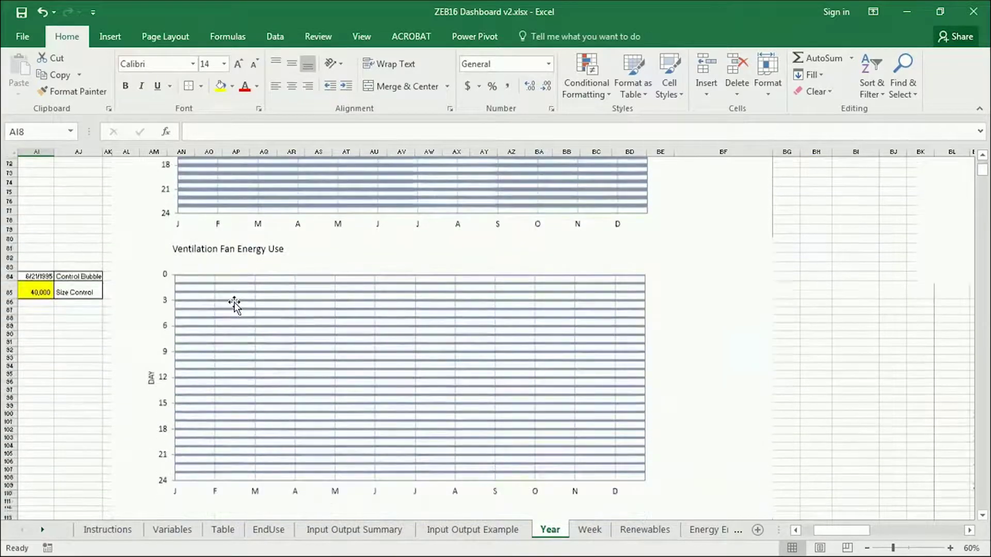
pyautogui.scroll(-1, 235, 305)
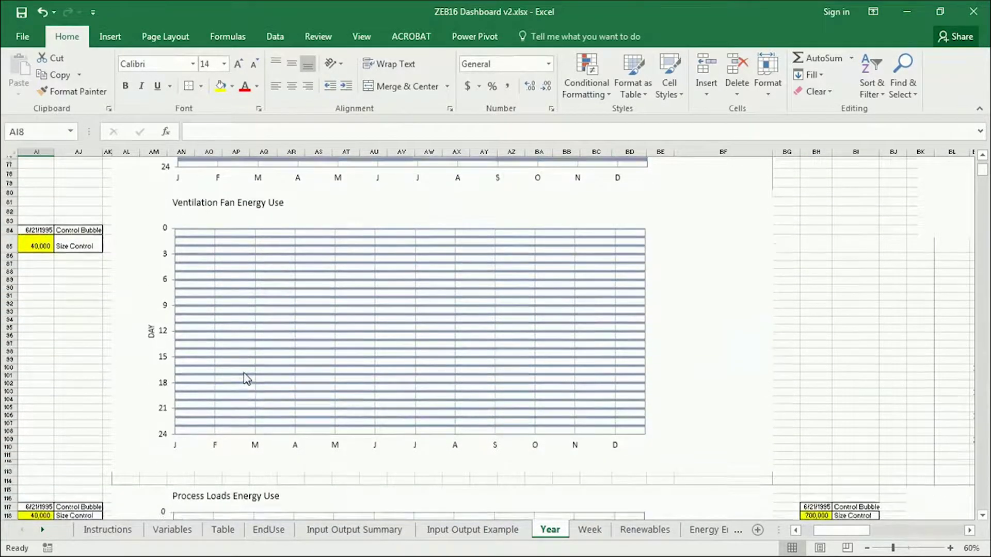
pyautogui.scroll(-5, 245, 378)
pyautogui.scroll(3, 243, 376)
pyautogui.scroll(1, 244, 375)
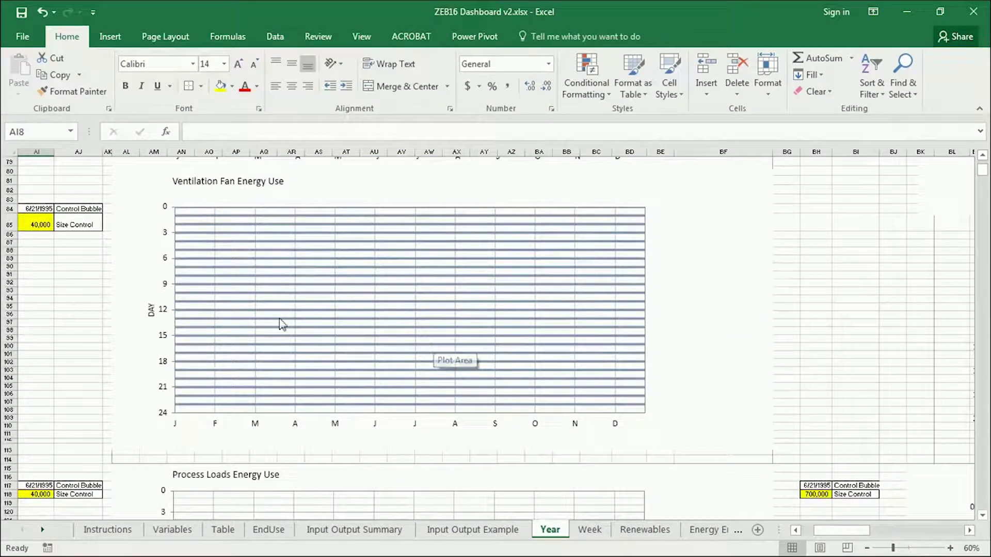
pyautogui.moveTo(280, 319)
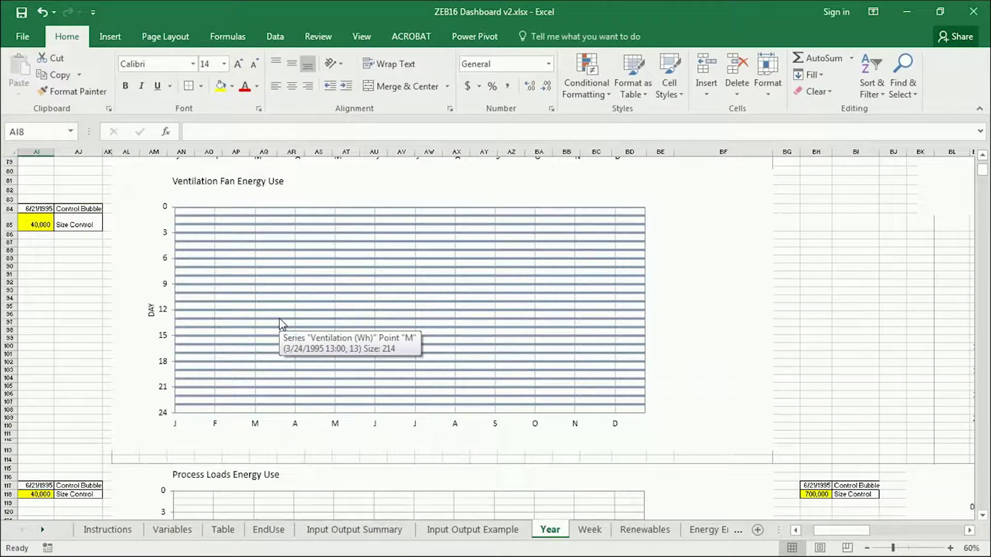
pyautogui.scroll(-6, 237, 316)
pyautogui.scroll(-3, 237, 316)
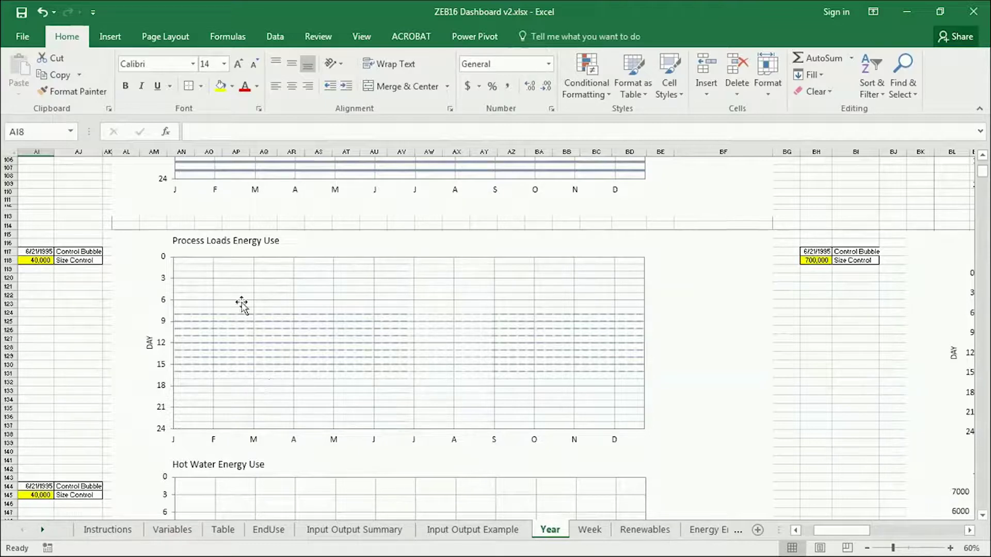
pyautogui.scroll(-7, 247, 370)
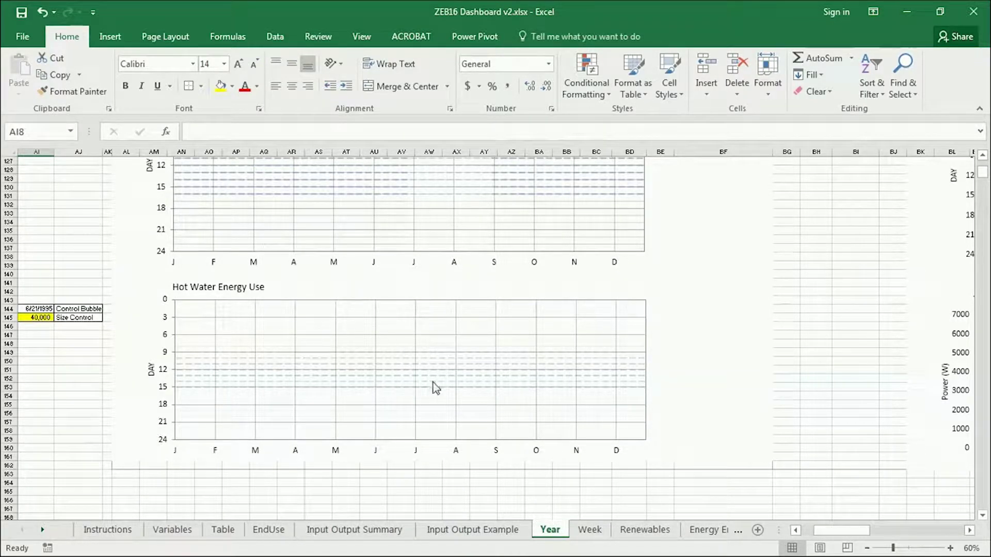
pyautogui.scroll(5, 188, 382)
pyautogui.scroll(5, 187, 382)
pyautogui.scroll(-4, 187, 382)
# Set the Size Control value of the Year sheet's Heating and Cooling Energy Use chart to 1,000,000
pyautogui.scroll(20, 188, 382)
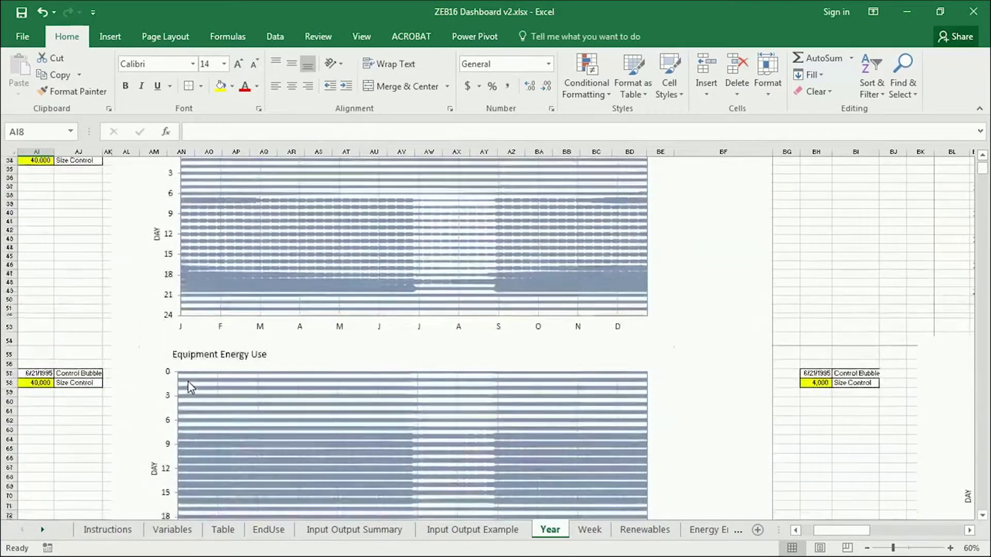
pyautogui.scroll(6, 188, 382)
pyautogui.click(38, 277)
pyautogui.scroll(8, 57, 358)
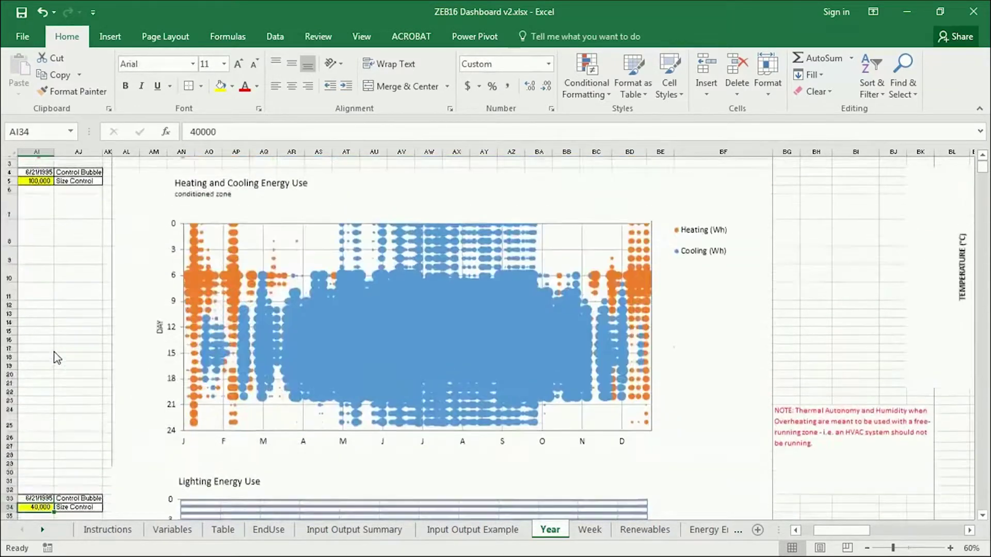
pyautogui.scroll(1, 57, 358)
pyautogui.click(36, 197)
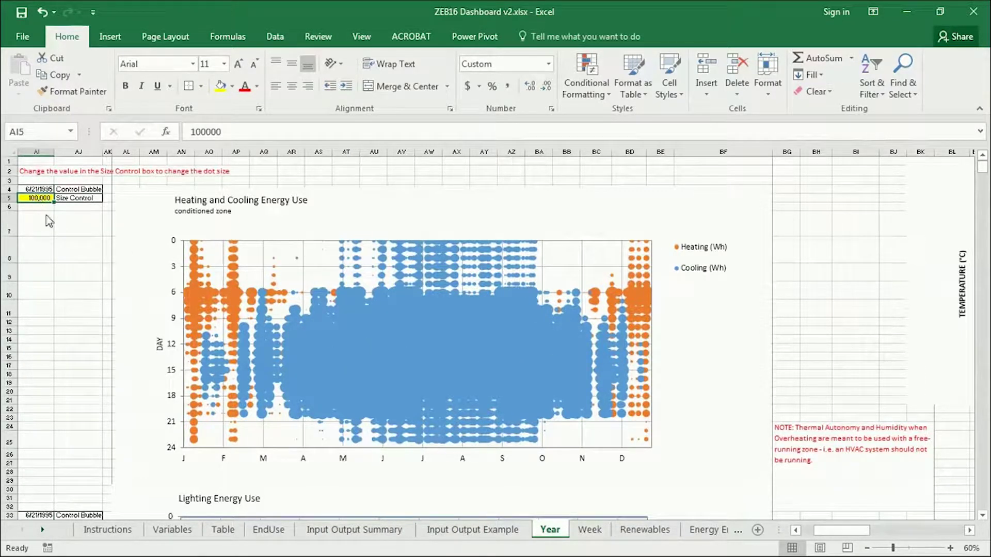
pyautogui.click(237, 136)
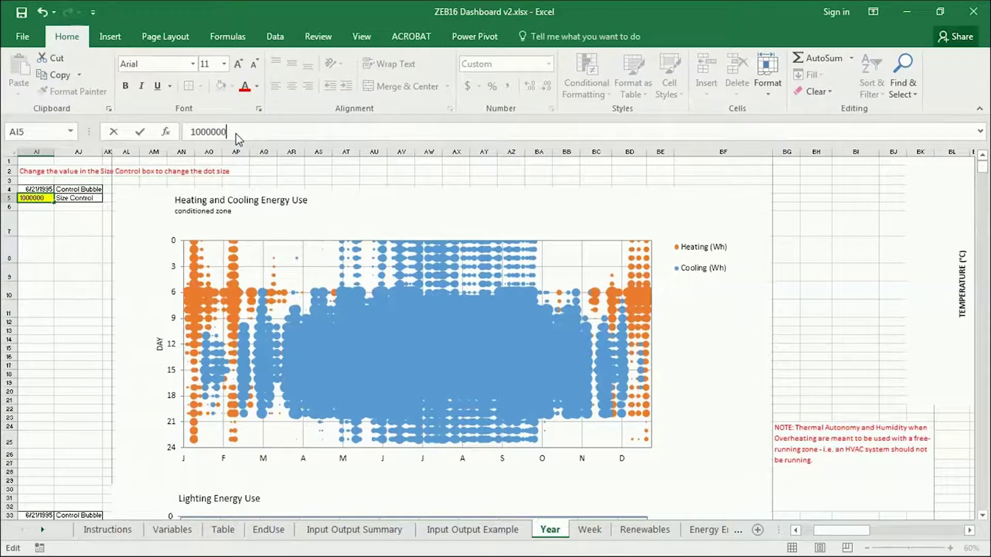
pyautogui.write('0')
pyautogui.press('Return')
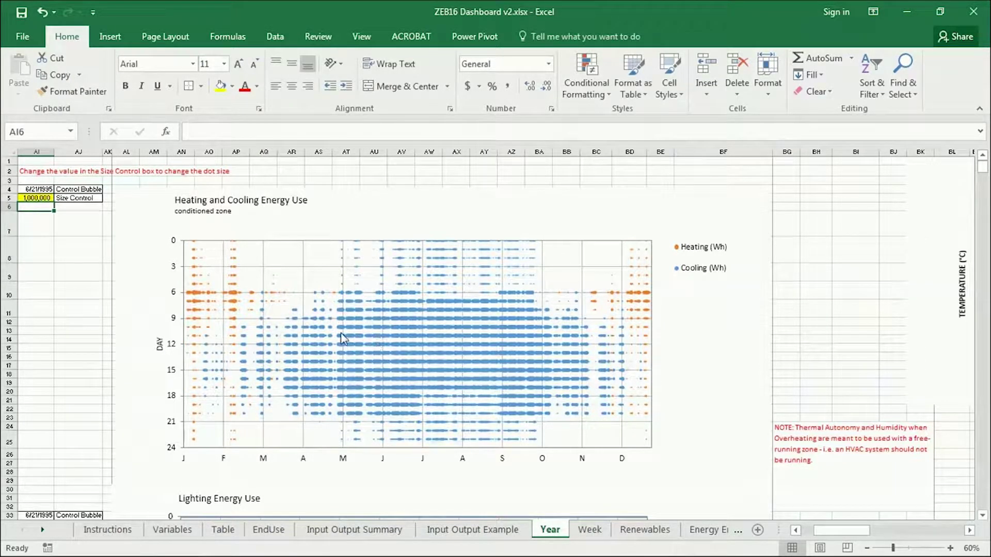
# Reduce the Heating and Cooling Energy Use chart's Size Control value to 500,000 and finally to 300,000
pyautogui.click(40, 200)
pyautogui.moveTo(189, 133); pyautogui.dragTo(200, 132)
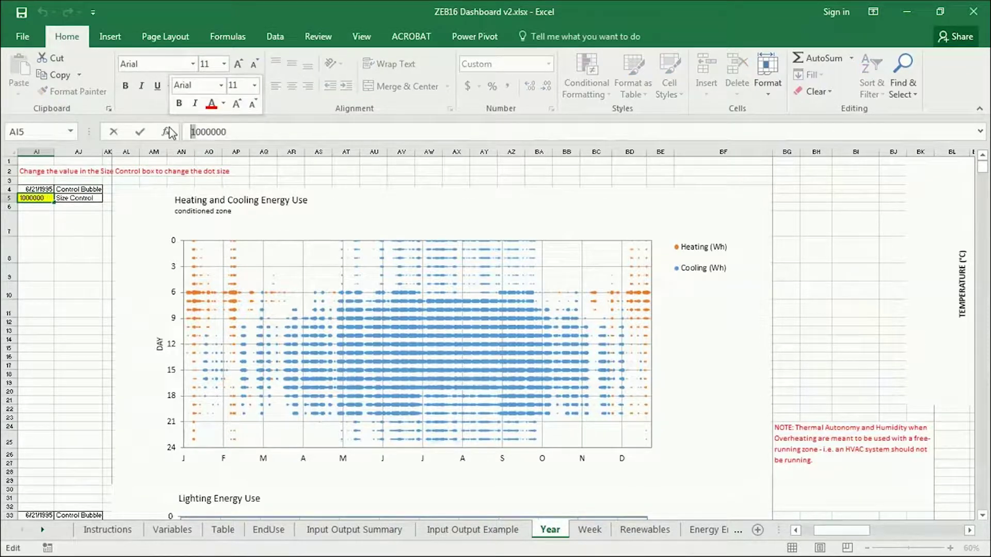
pyautogui.write('5')
pyautogui.press('Return')
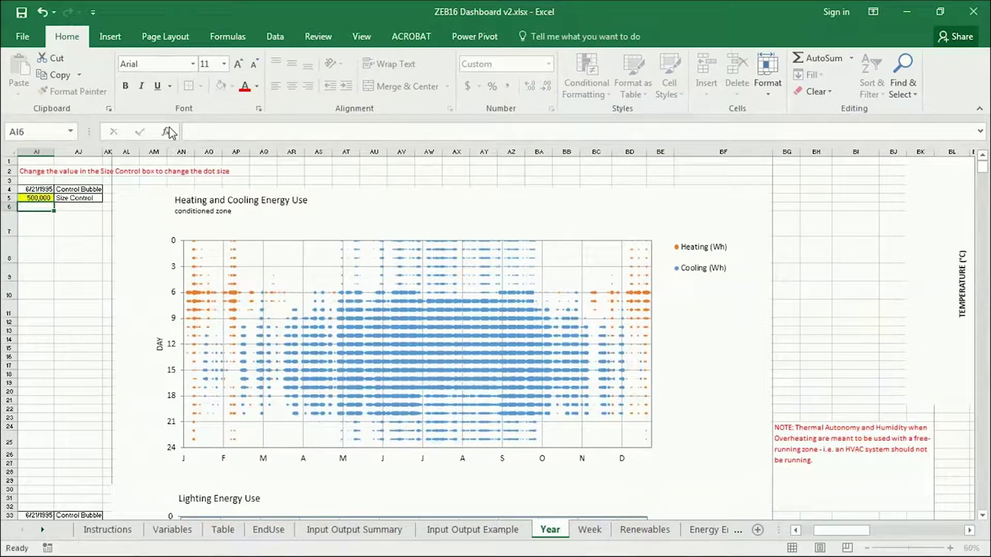
pyautogui.press('Up')
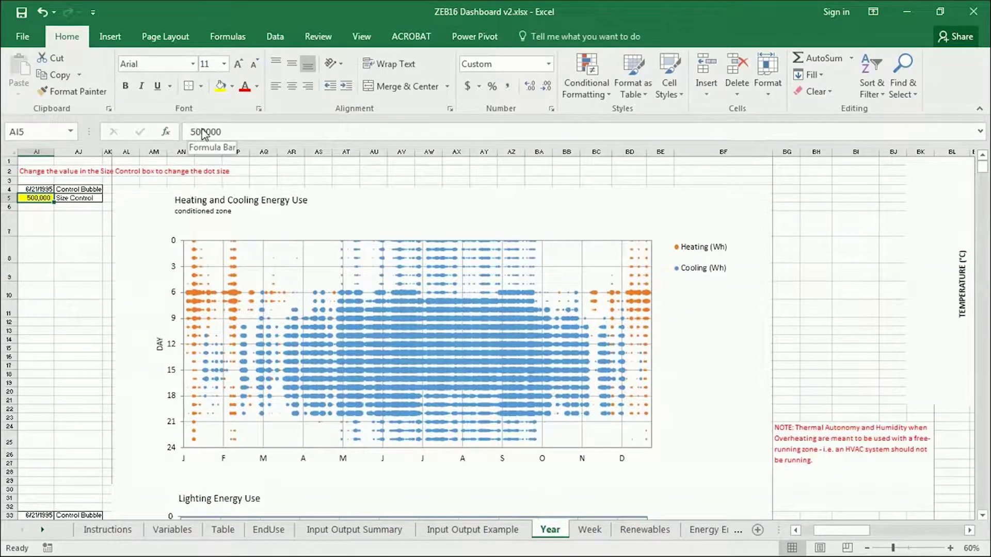
pyautogui.moveTo(200, 135); pyautogui.dragTo(178, 136)
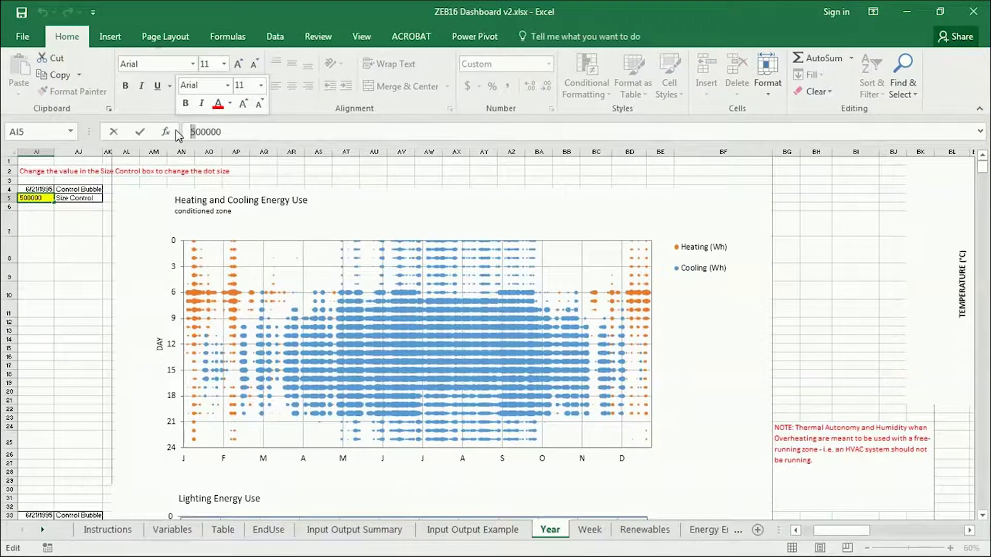
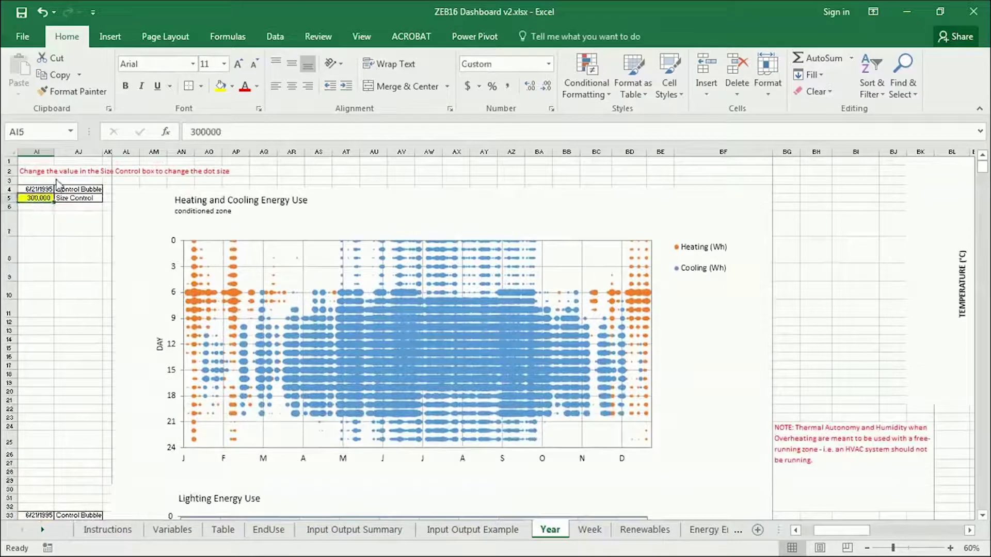
# Set the Size Control value beside the Lighting Energy Use chart to 300,000
pyautogui.click(49, 331)
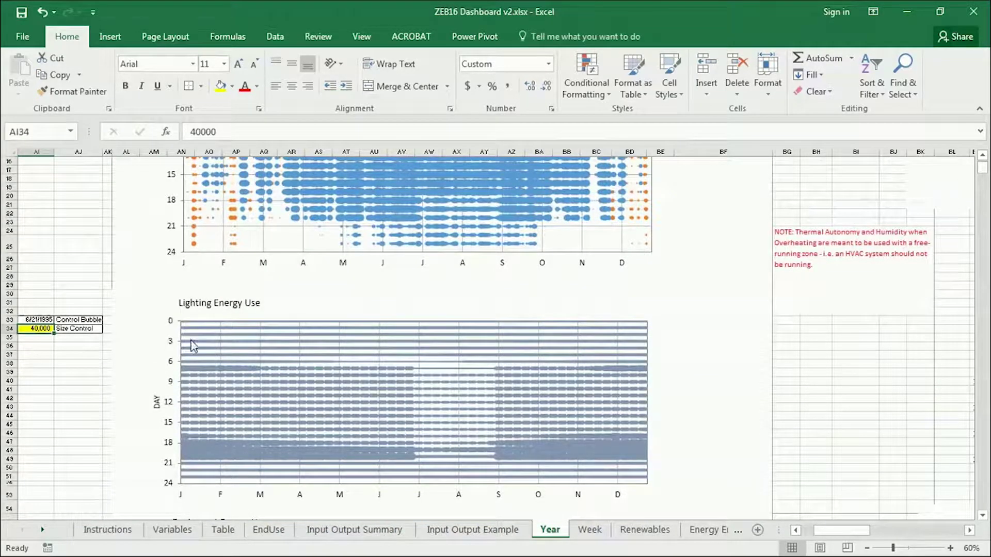
pyautogui.write('300')
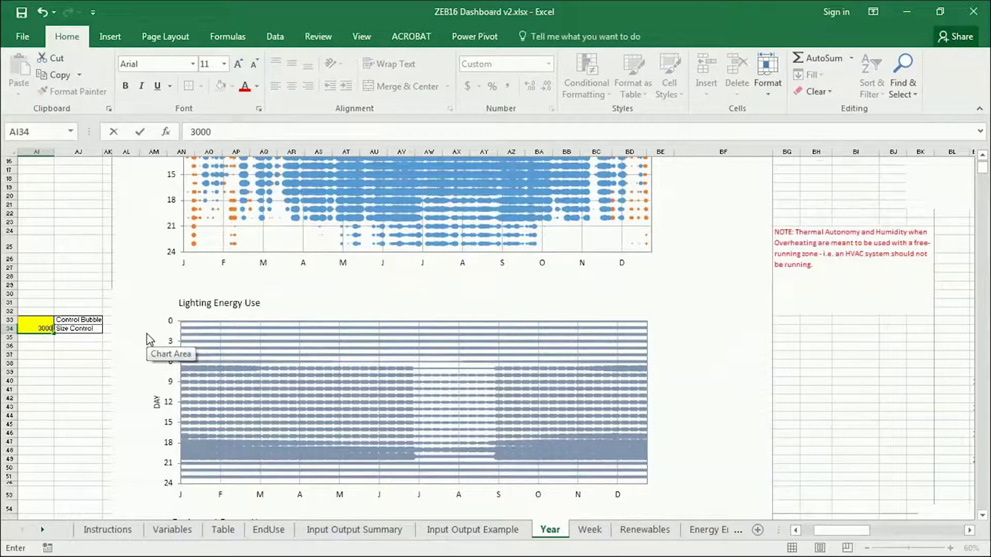
pyautogui.press('Return')
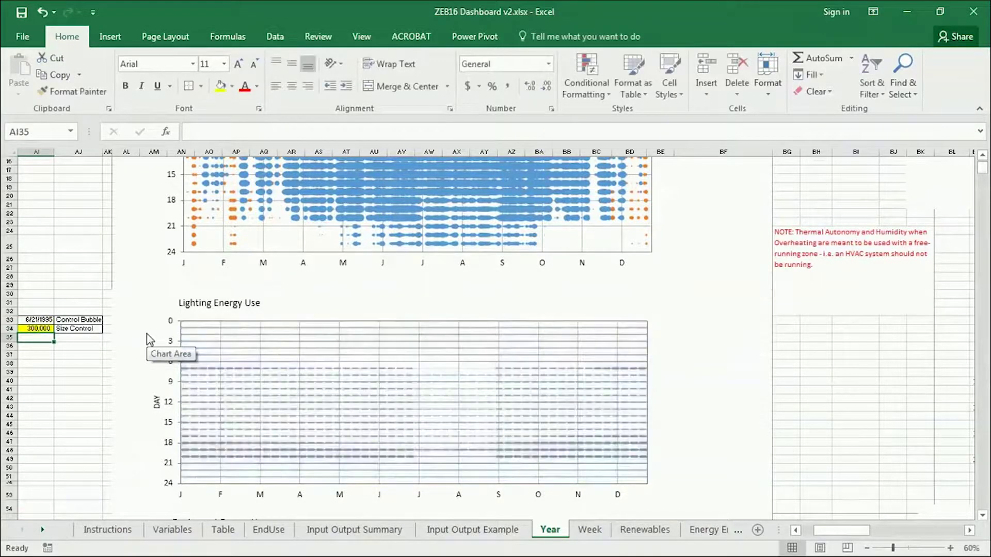
# Compare the heating and cooling chart with the lighting, equipment, ventilation fan and process loads charts at the same dot scale
pyautogui.scroll(-1, 423, 384)
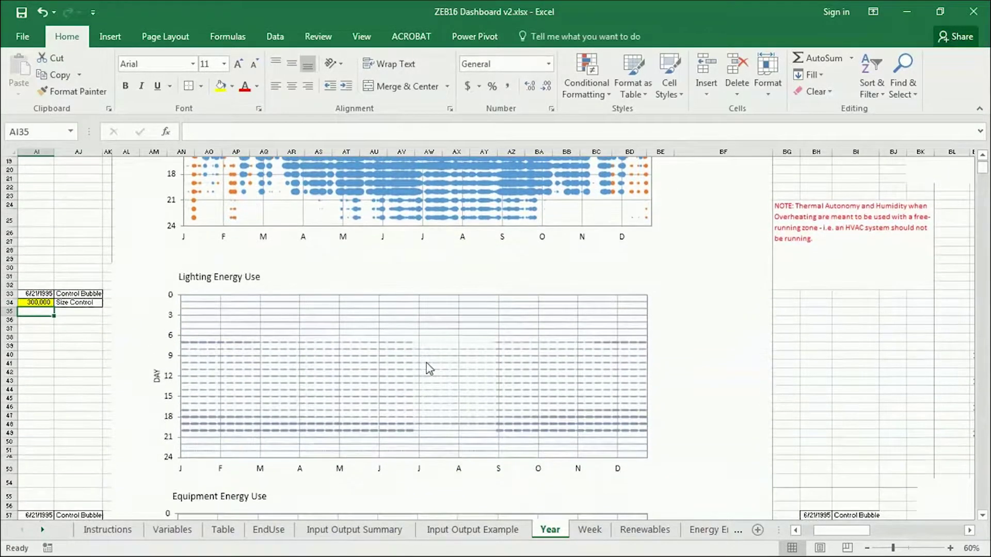
pyautogui.scroll(2, 388, 401)
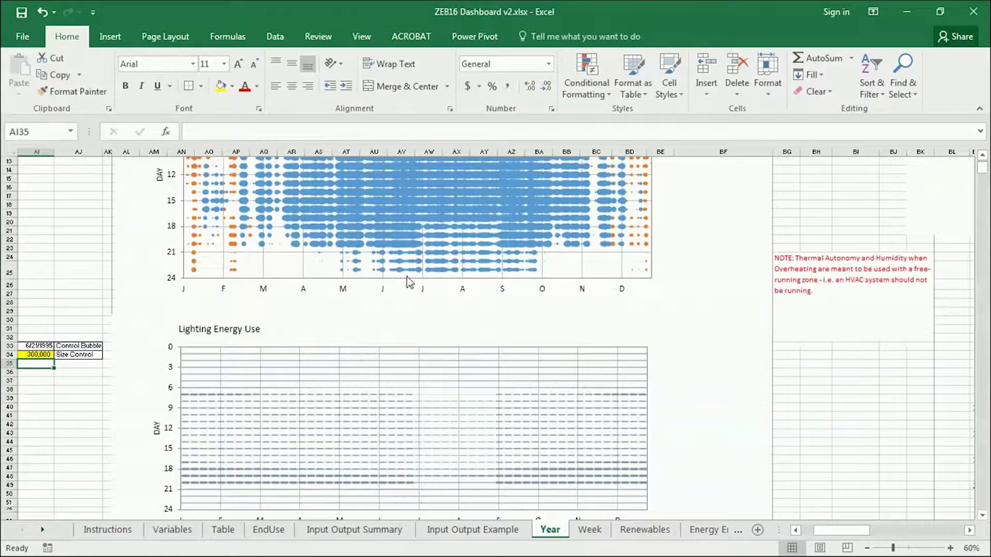
pyautogui.scroll(3, 392, 399)
pyautogui.scroll(-4, 392, 400)
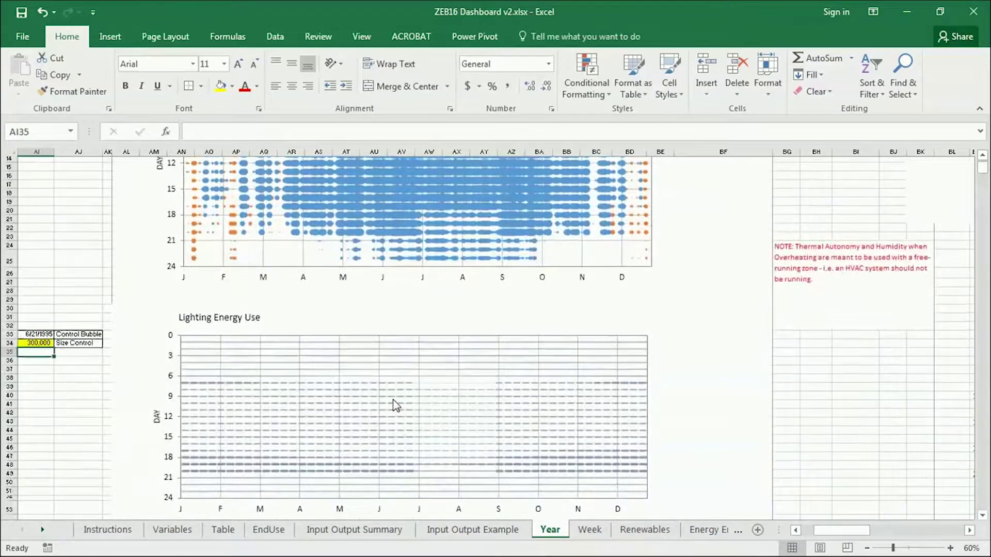
pyautogui.scroll(2, 395, 405)
pyautogui.scroll(-3, 473, 286)
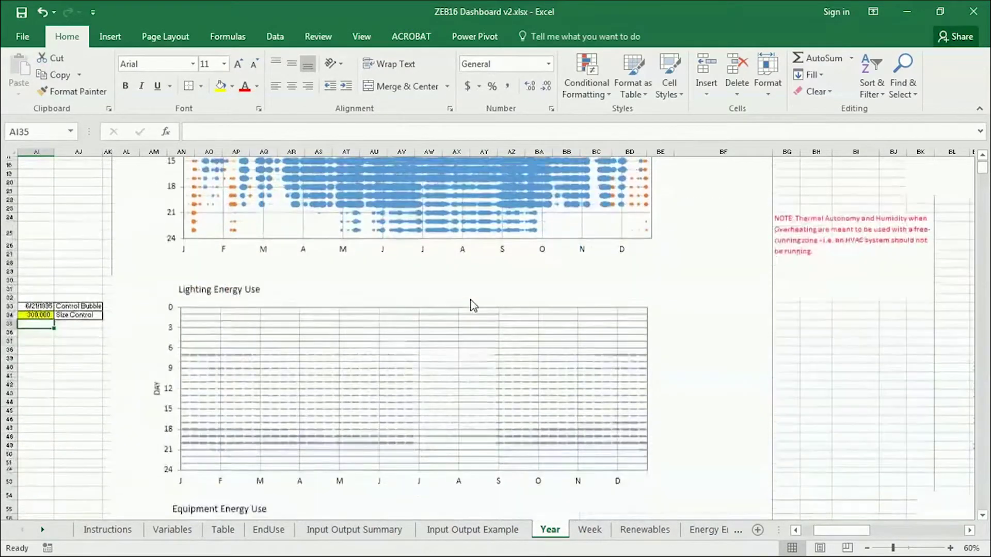
pyautogui.scroll(-1, 474, 306)
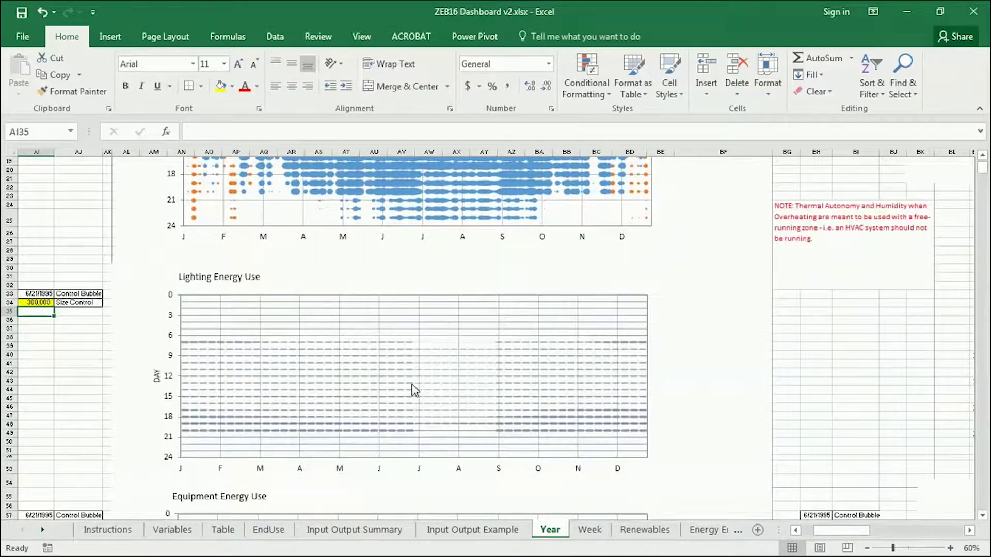
pyautogui.scroll(-4, 410, 393)
pyautogui.scroll(1, 408, 295)
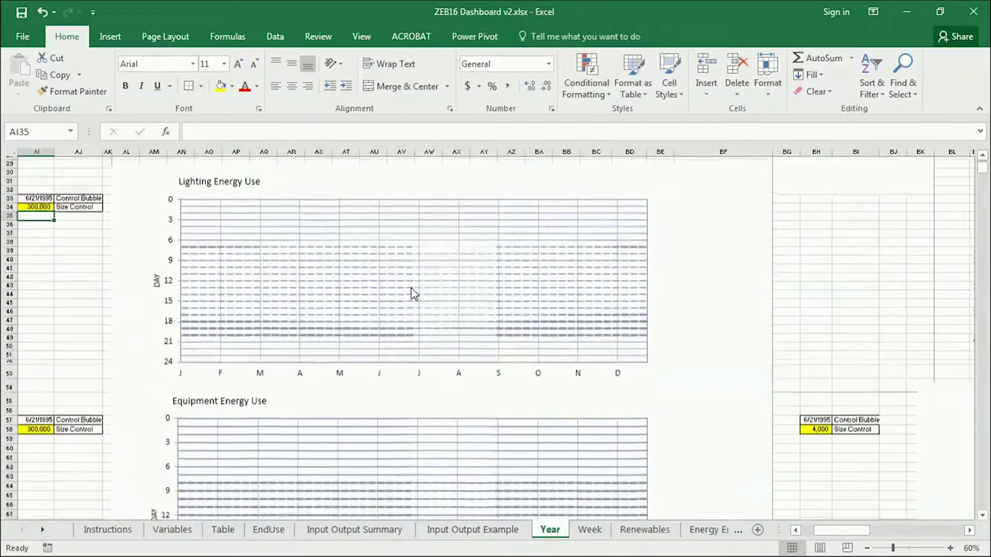
pyautogui.scroll(-2, 394, 343)
pyautogui.scroll(-12, 396, 346)
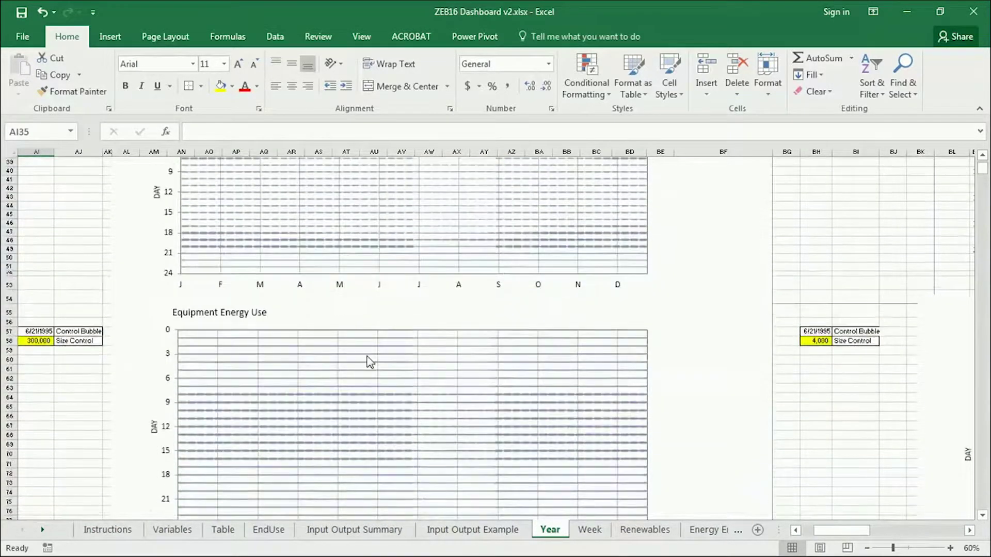
pyautogui.scroll(-7, 359, 372)
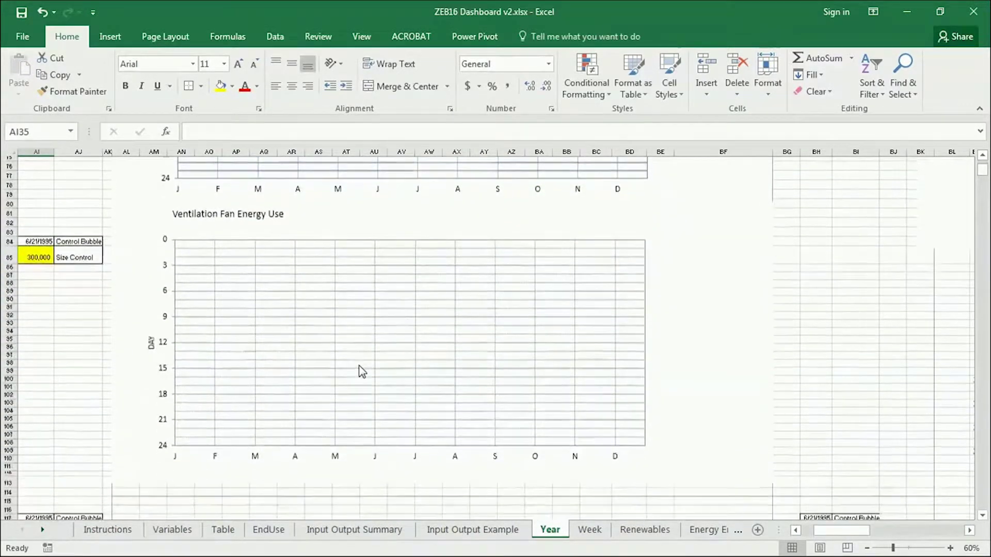
pyautogui.scroll(-2, 351, 405)
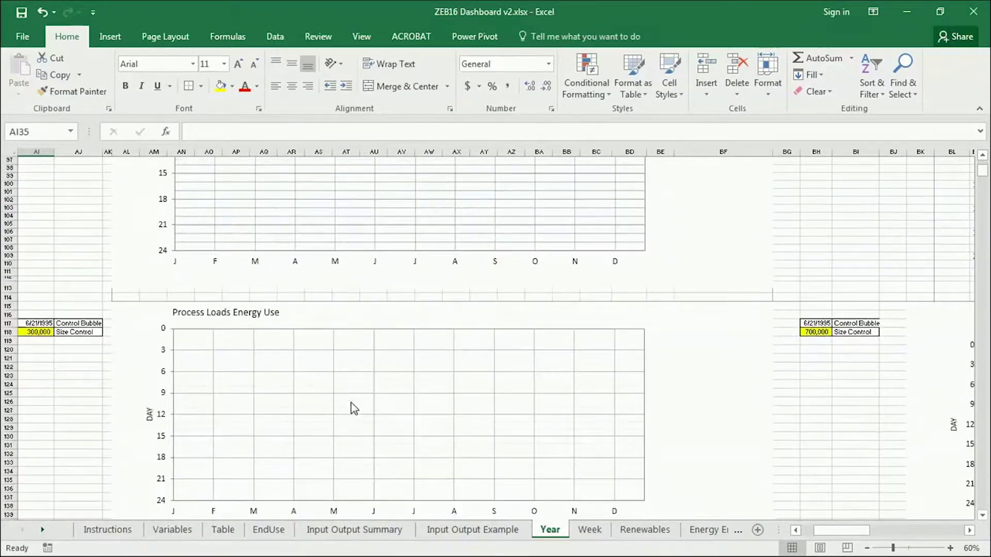
# Set the Lighting Energy Use chart's Size Control value to 20,000
pyautogui.scroll(11, 351, 405)
pyautogui.scroll(17, 351, 403)
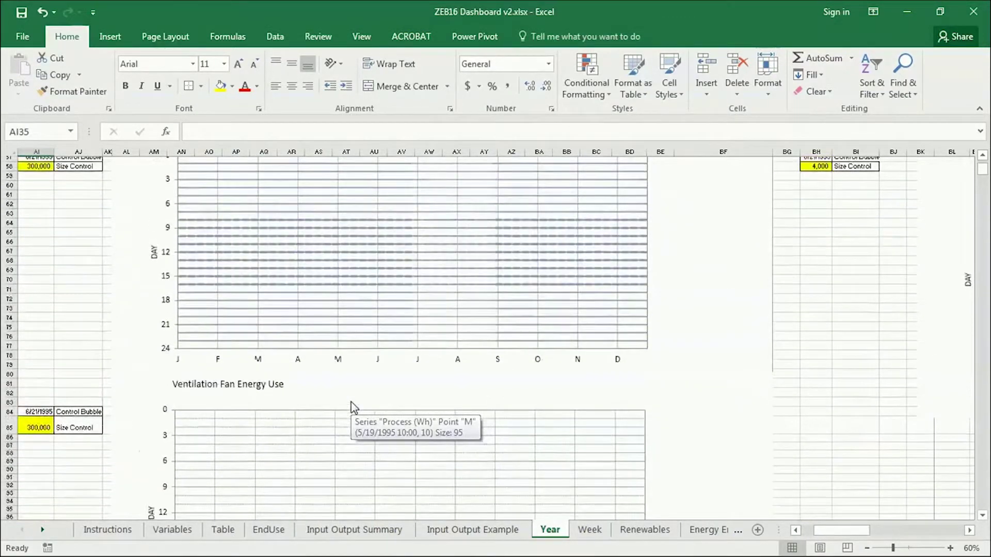
pyautogui.scroll(1, 354, 408)
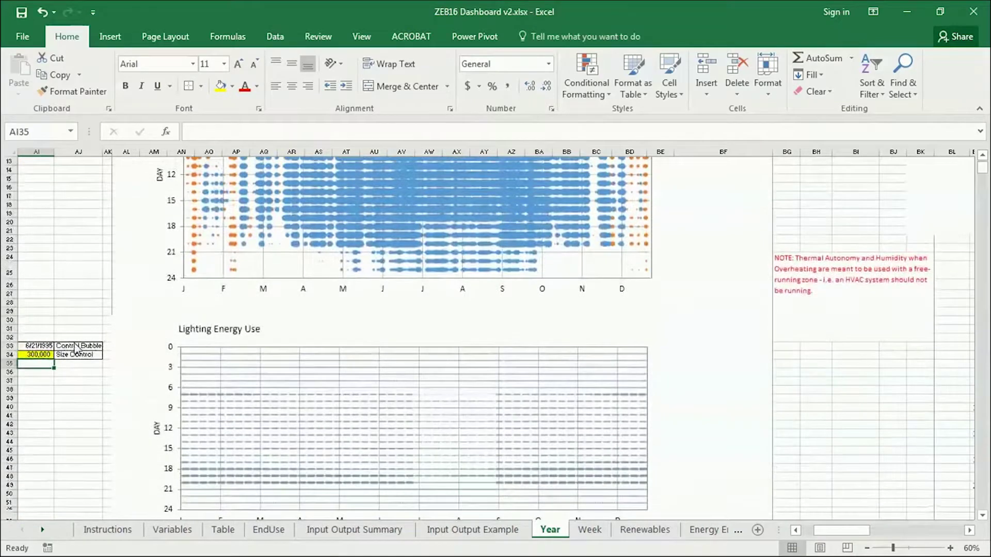
pyautogui.press('Up')
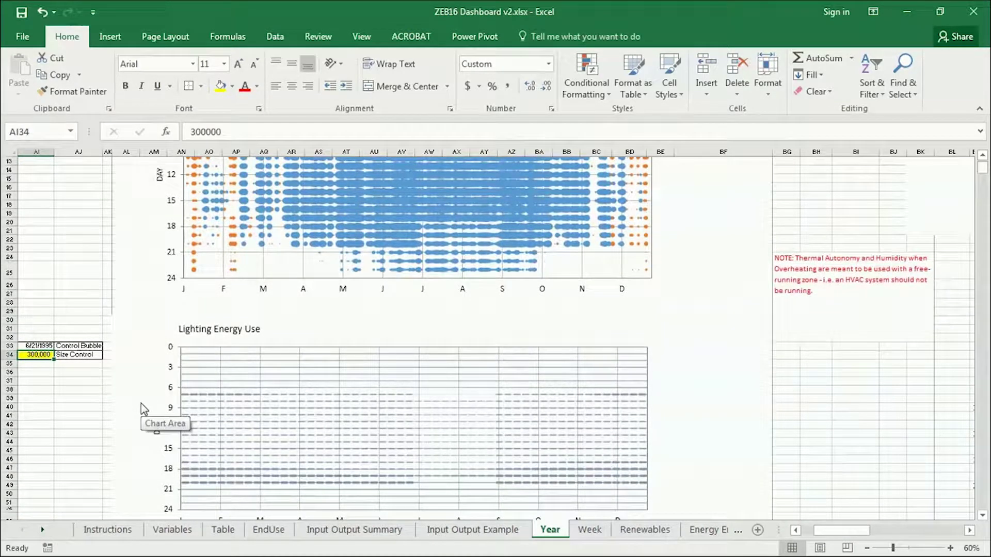
pyautogui.write('20000')
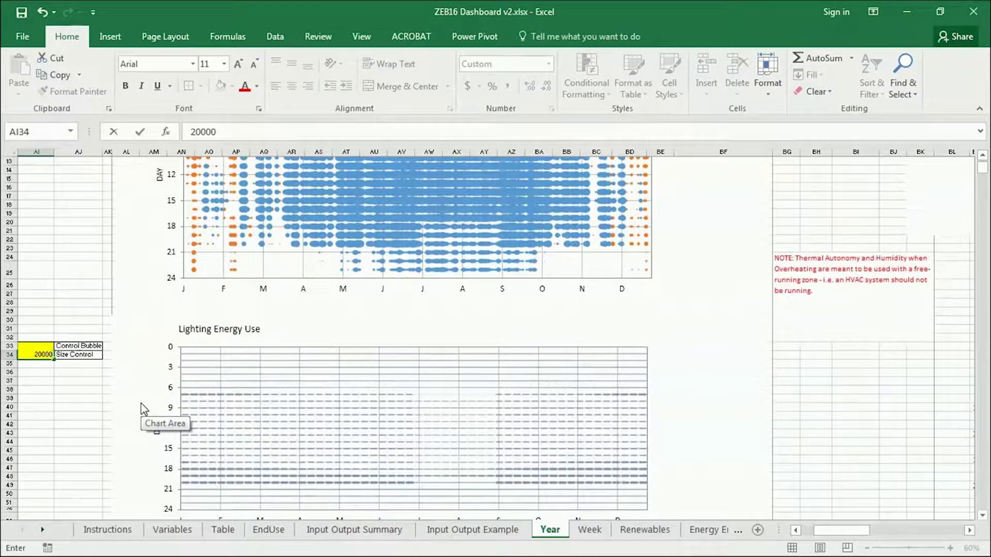
pyautogui.press('Return')
# Set the Lighting Energy Use chart's Size Control value to 40,000
pyautogui.scroll(-3, 169, 413)
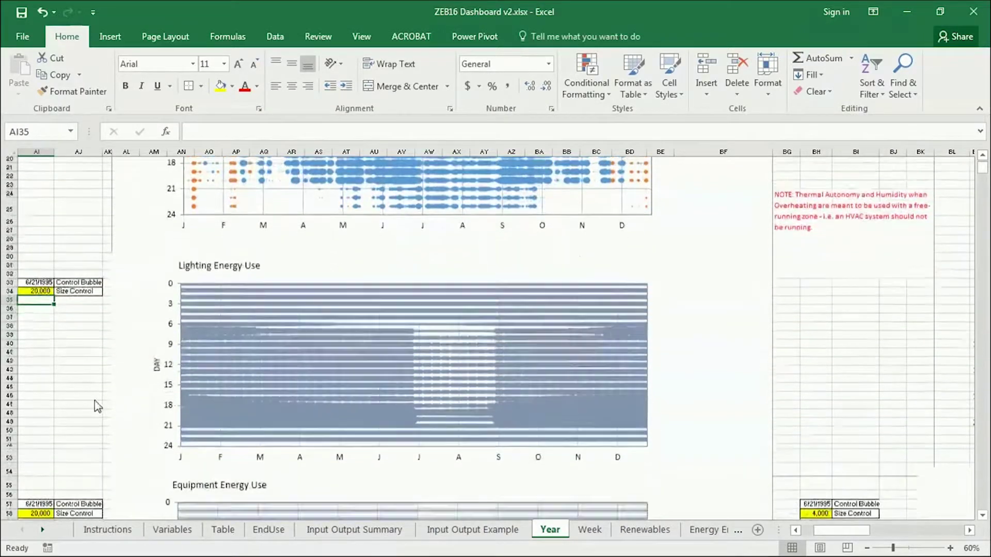
pyautogui.click(46, 277)
pyautogui.click(246, 132)
pyautogui.click(197, 132)
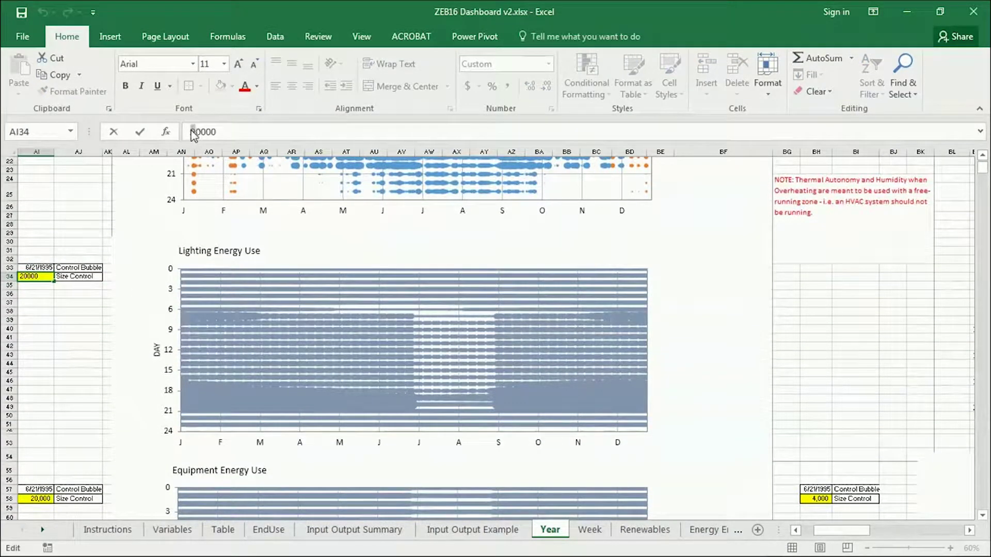
pyautogui.press('BackSpace')
pyautogui.write('4')
pyautogui.press('Return')
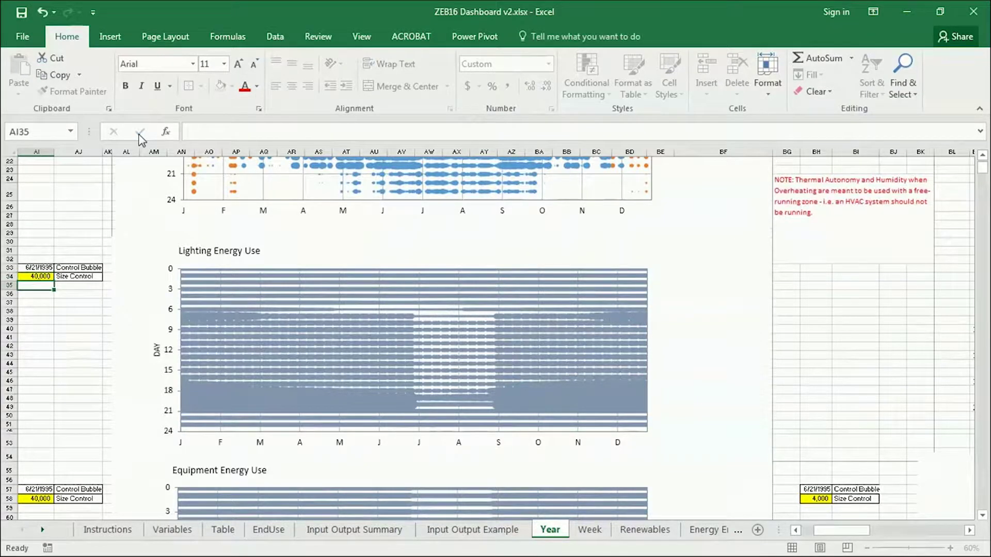
# Examine the lighting, equipment, ventilation fan and process loads charts, and check the formula in the Process Loads chart's Size Control cell
pyautogui.scroll(-2, 224, 329)
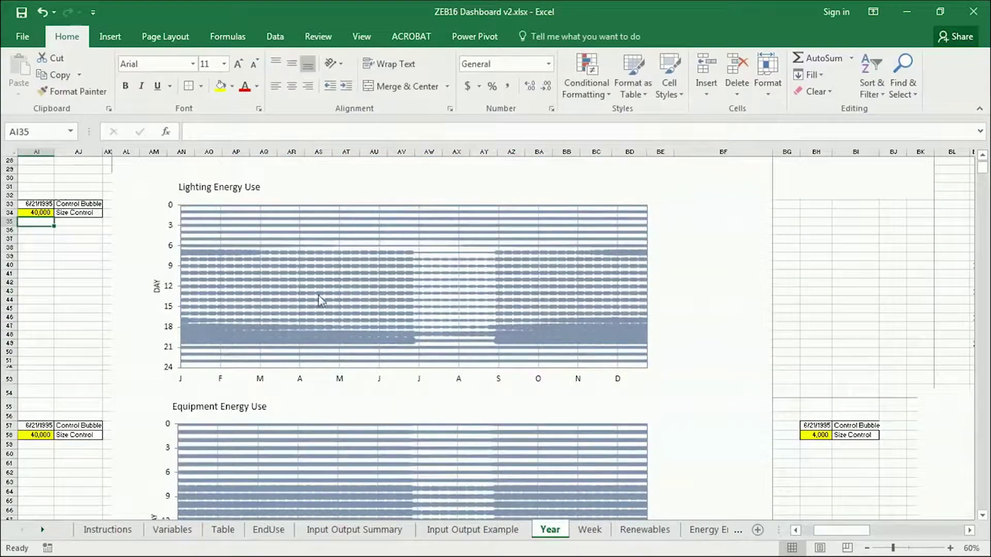
pyautogui.scroll(-1, 115, 284)
pyautogui.scroll(1, 82, 258)
pyautogui.scroll(-14, 209, 408)
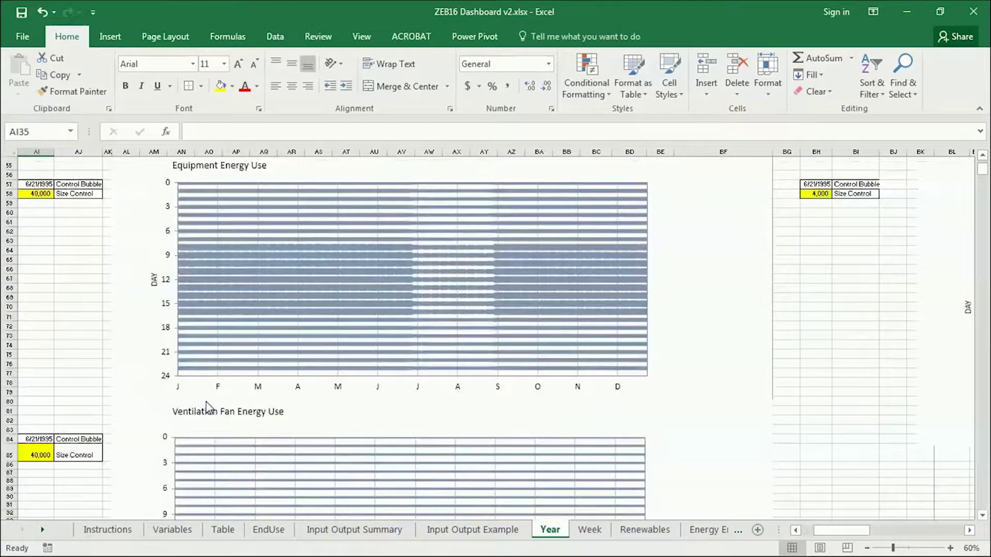
pyautogui.scroll(-7, 209, 408)
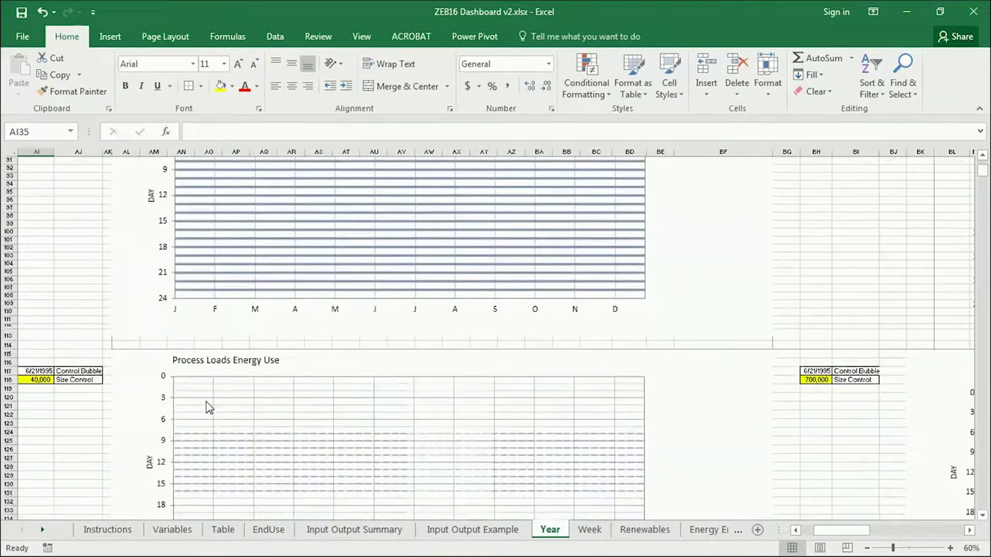
pyautogui.click(43, 381)
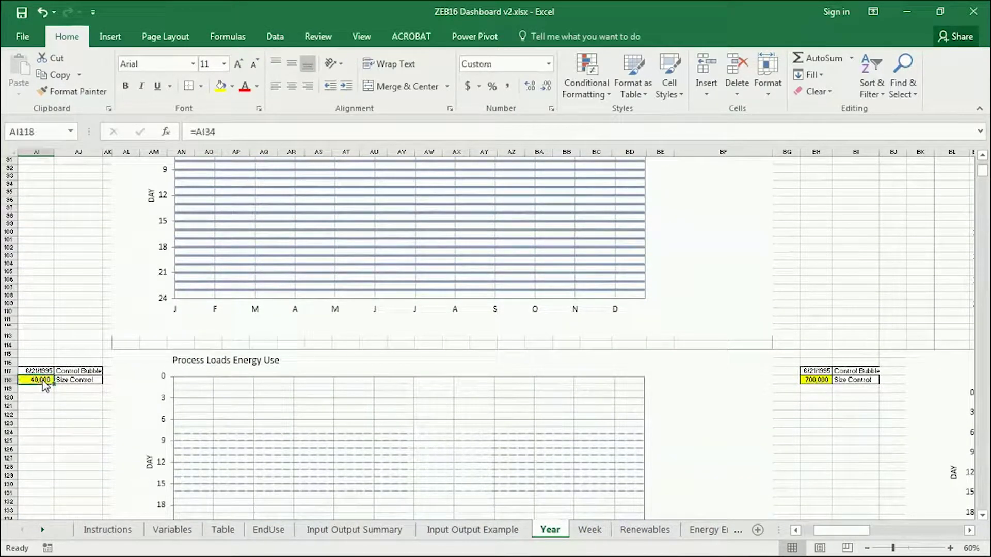
pyautogui.scroll(13, 119, 313)
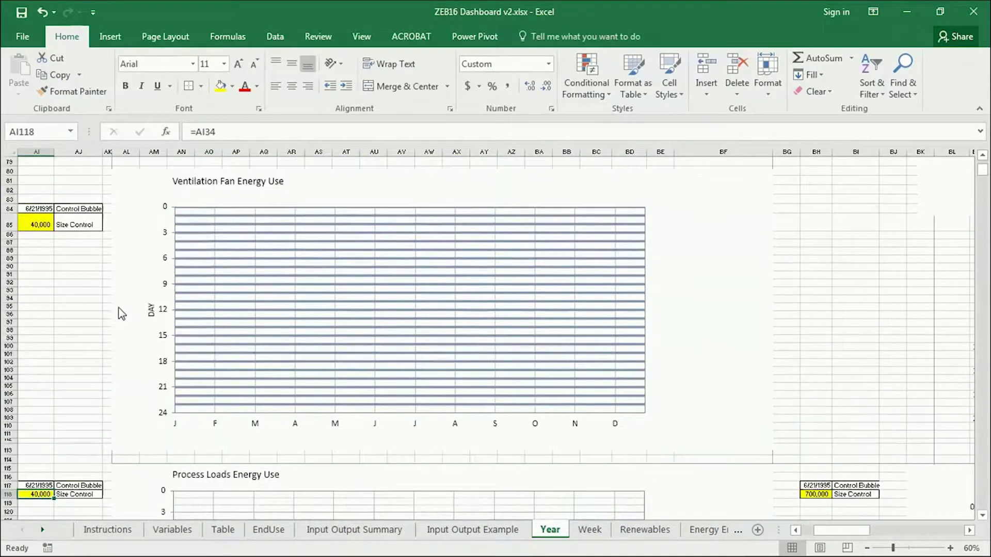
pyautogui.scroll(9, 119, 314)
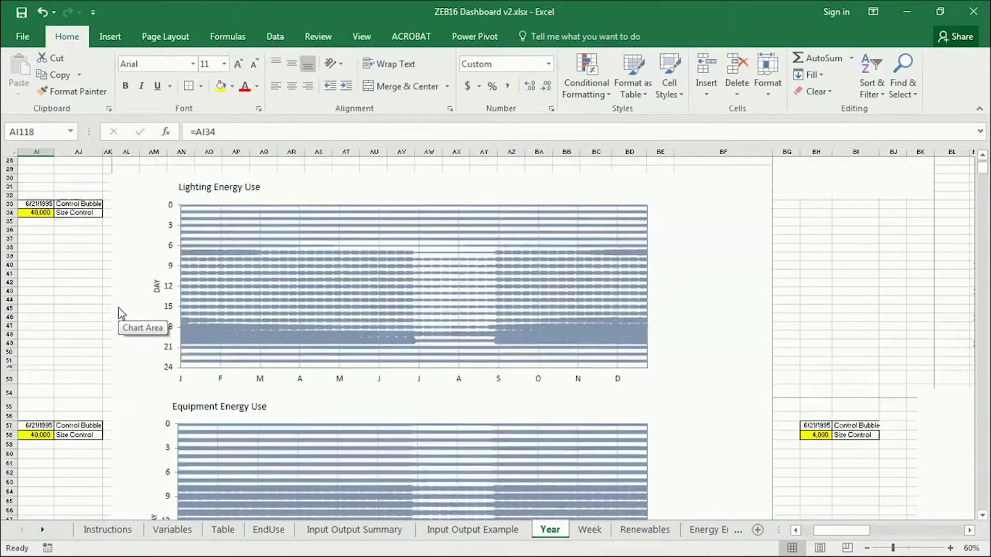
# Check the formula linking the Equipment Energy Use chart's Size Control cell to the Lighting Energy Use chart's Size Control cell
pyautogui.click(39, 251)
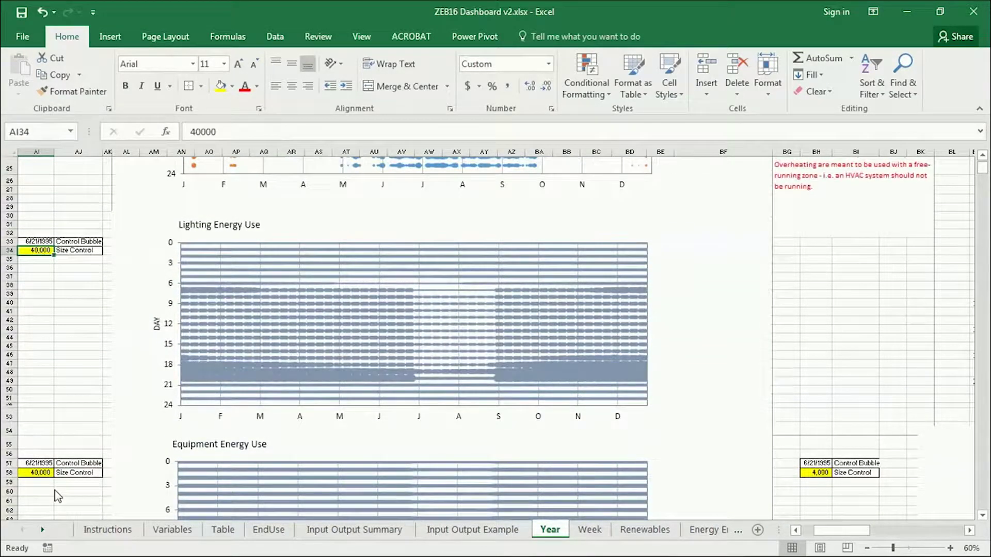
pyautogui.click(36, 473)
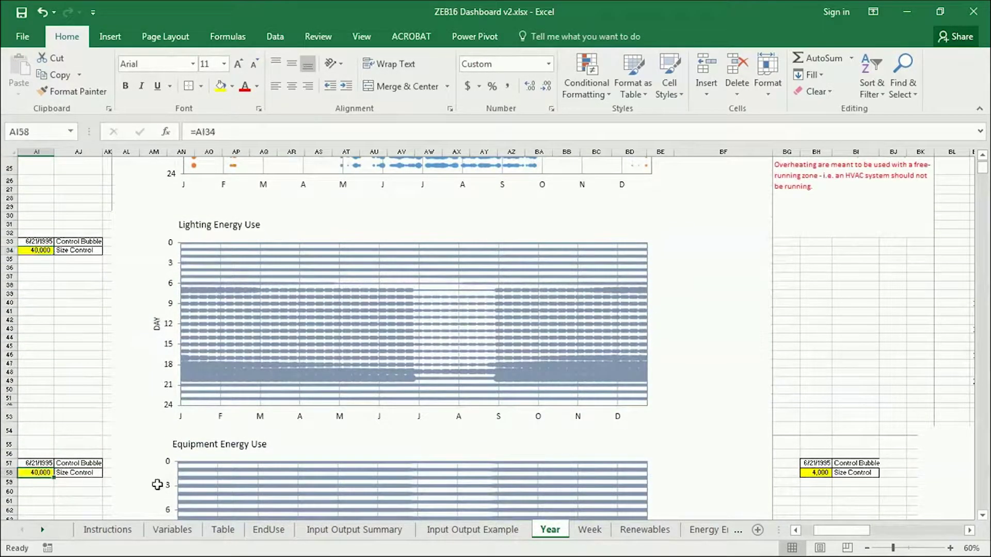
pyautogui.click(219, 133)
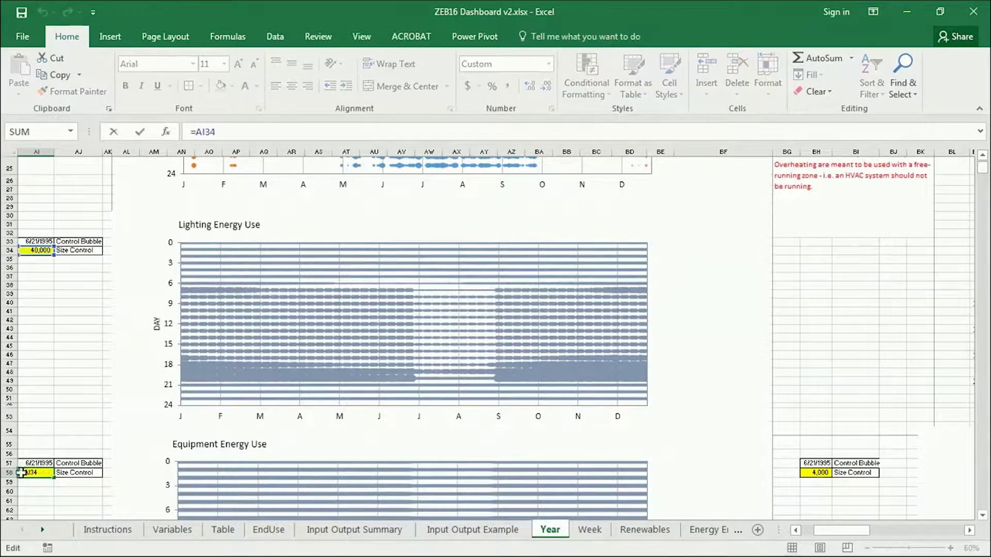
pyautogui.press('Escape')
# Try a Size Control value of 50,000 for the Equipment Energy Use chart and undo the change
pyautogui.scroll(-2, 68, 379)
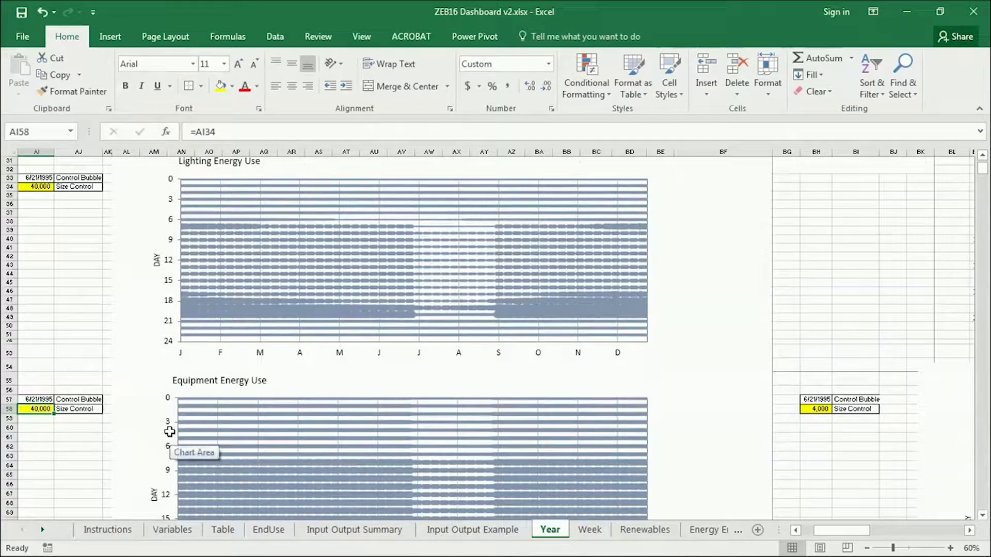
pyautogui.write('50')
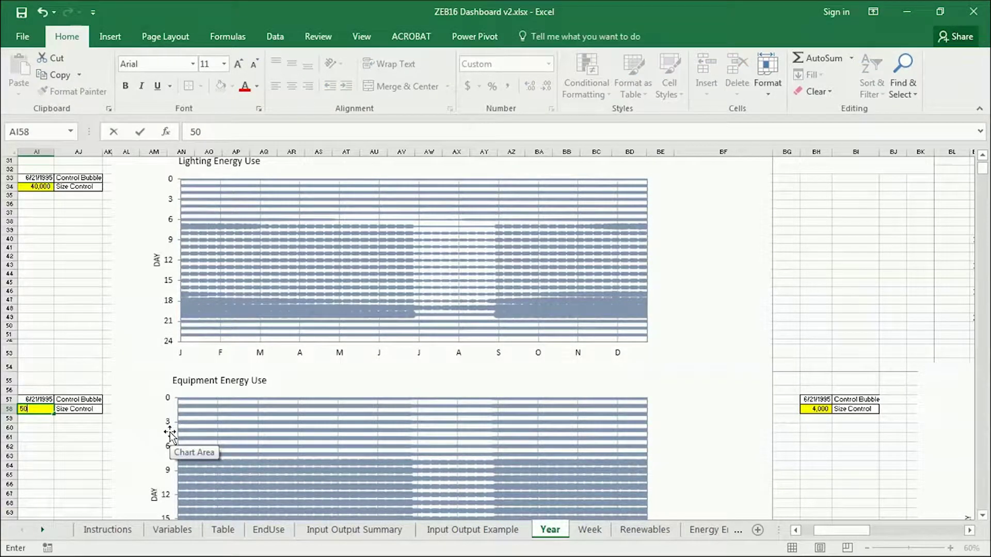
pyautogui.write(',000')
pyautogui.press('Return')
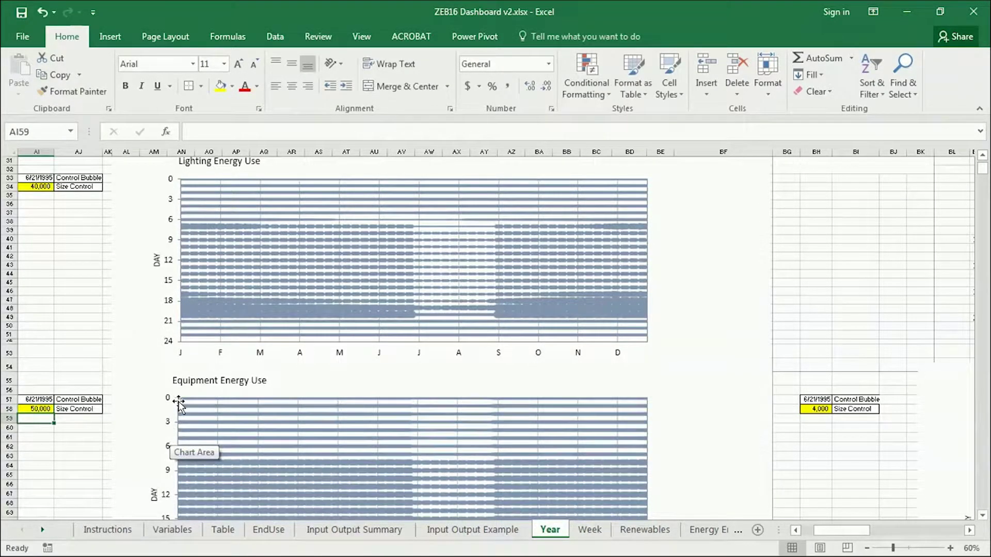
pyautogui.scroll(-4, 119, 339)
pyautogui.scroll(-1, 120, 339)
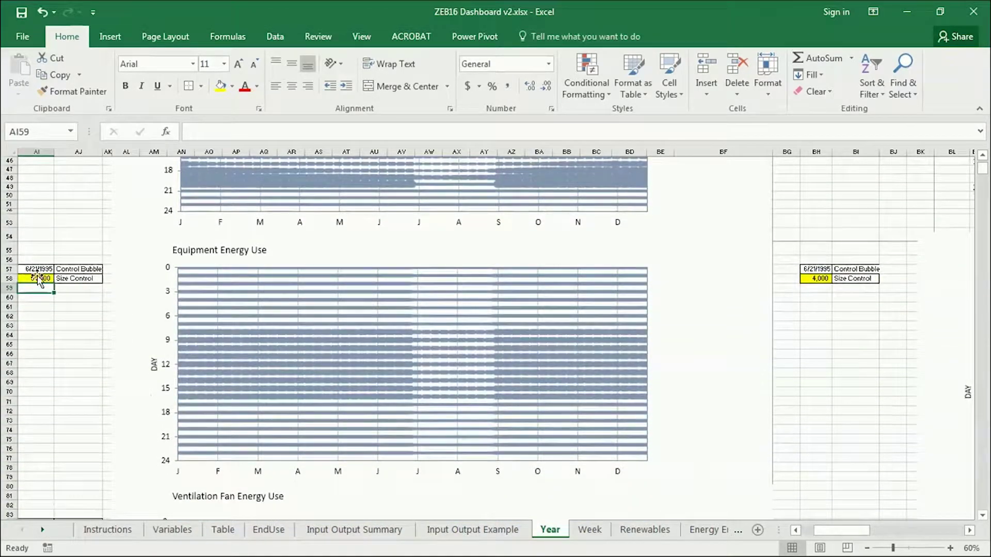
pyautogui.hotkey('ctrl', 'z')
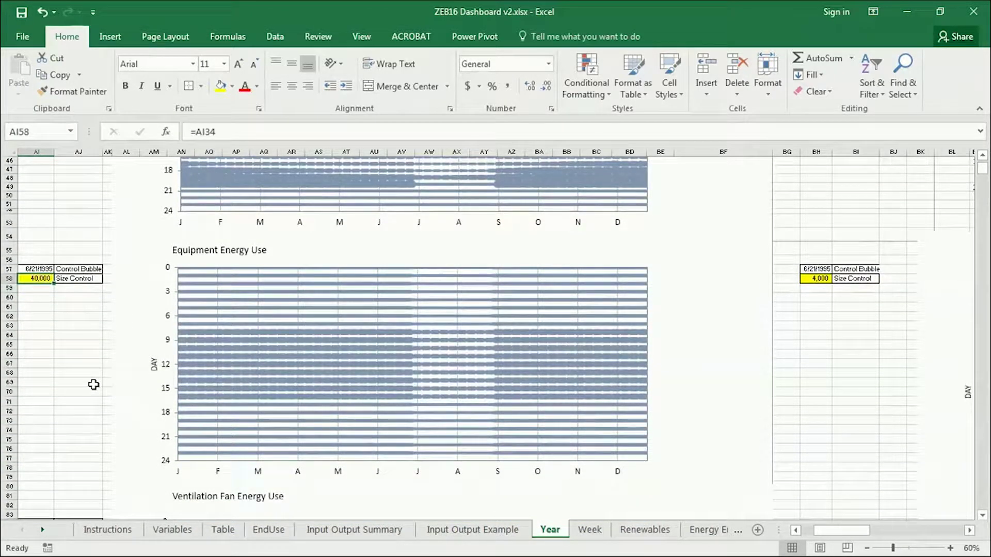
# Examine the Indoor and Outdoor Temperature chart up close, comparing zone operative and outdoor air temperatures with the comfort zone
pyautogui.scroll(15, 93, 385)
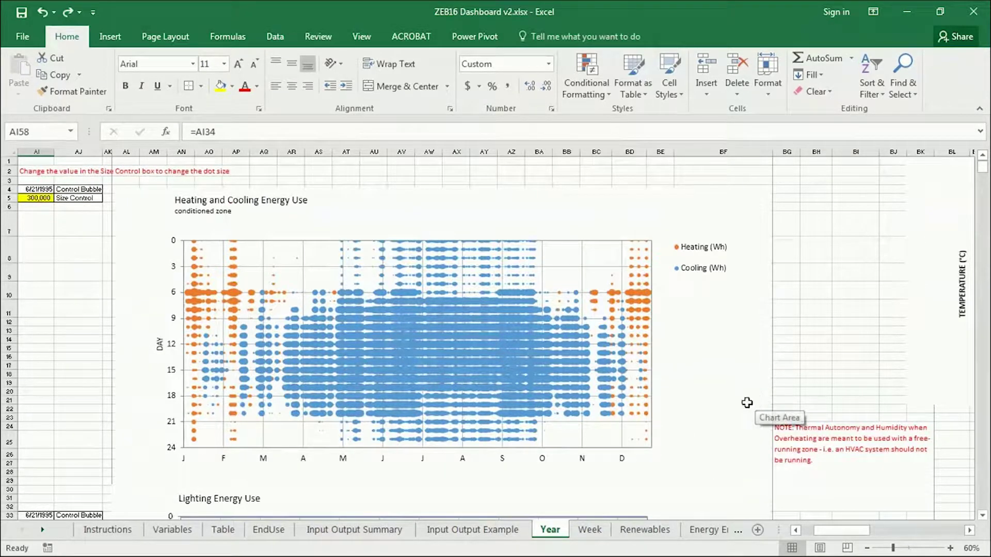
pyautogui.moveTo(837, 531)
pyautogui.mouseDown()
pyautogui.moveTo(871, 531)
pyautogui.moveTo(850, 531)
pyautogui.mouseUp()
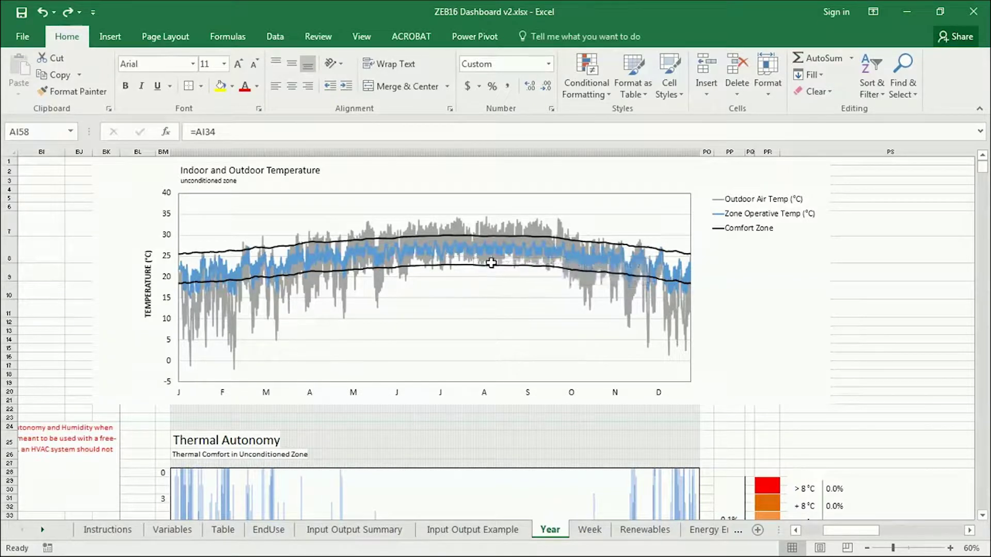
pyautogui.click(950, 547)
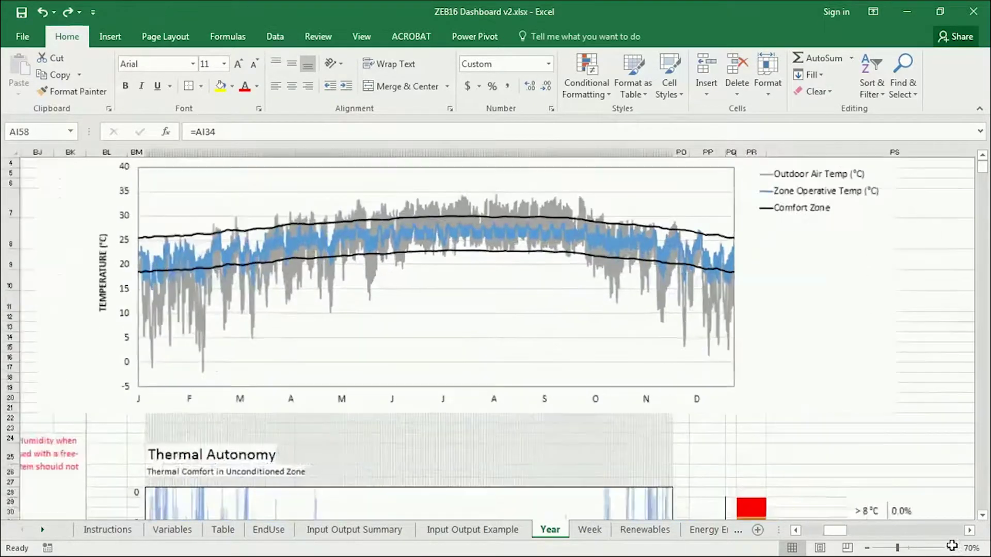
pyautogui.click(950, 548)
pyautogui.click(950, 548)
pyautogui.click(950, 548)
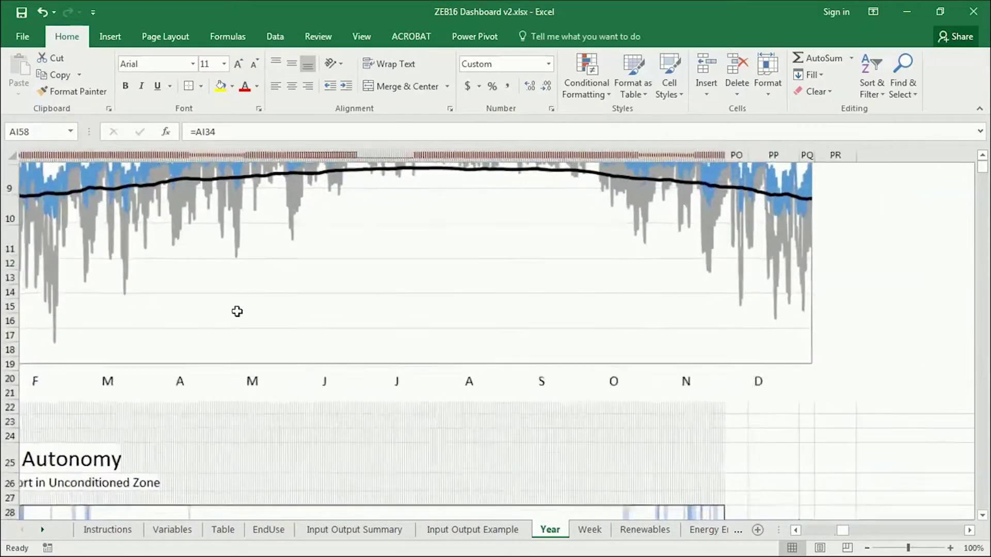
pyautogui.scroll(2, 462, 253)
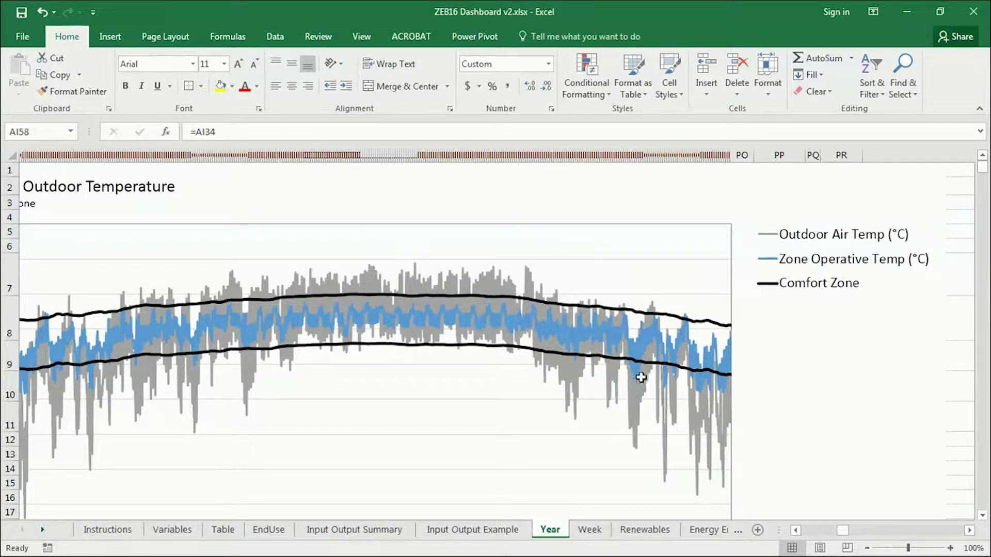
pyautogui.moveTo(640, 349)
pyautogui.moveTo(393, 332)
# Examine the Thermal Autonomy chart with its temperature deviation percentages and compare it with the Indoor and Outdoor Temperature chart
pyautogui.click(867, 548)
pyautogui.click(795, 530)
pyautogui.click(797, 530)
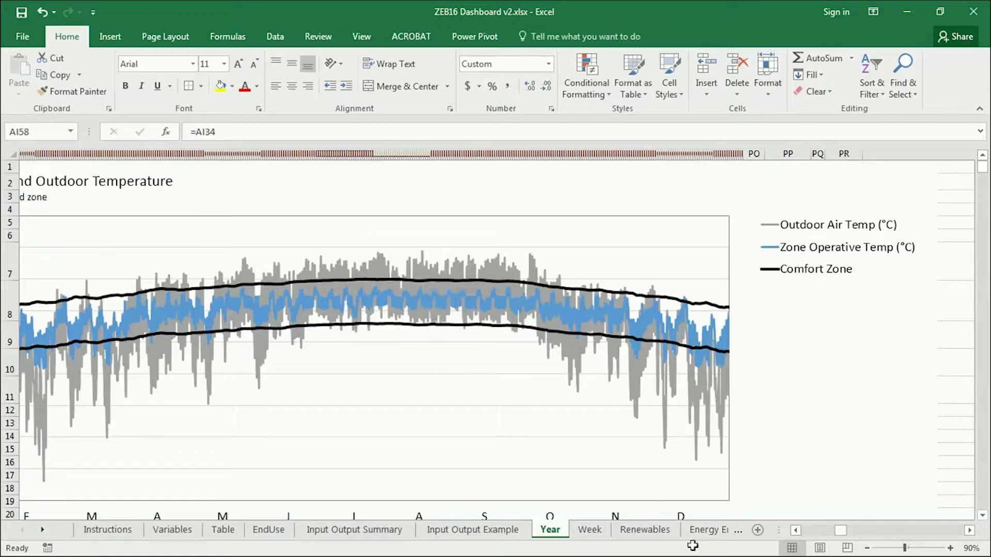
pyautogui.scroll(-2, 335, 384)
pyautogui.scroll(-6, 338, 395)
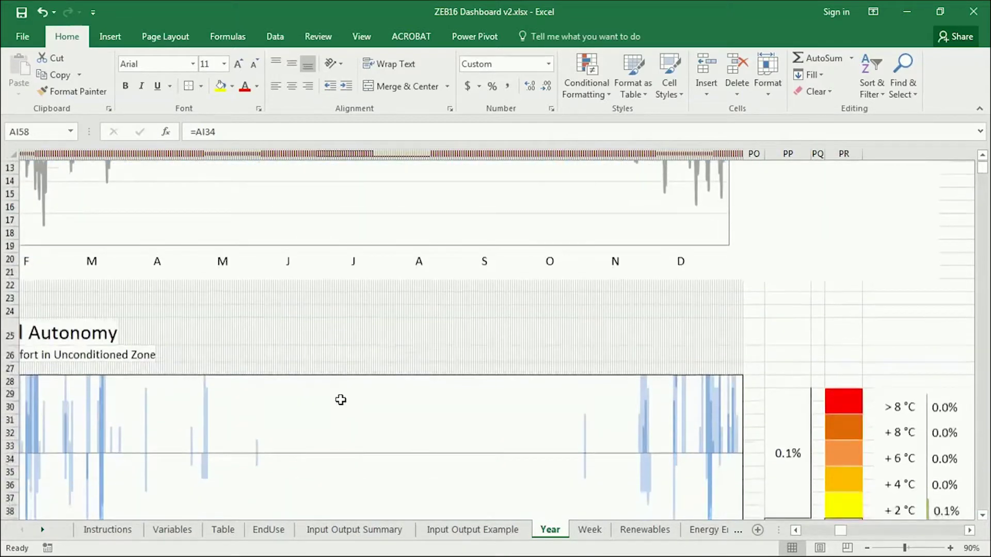
pyautogui.click(866, 548)
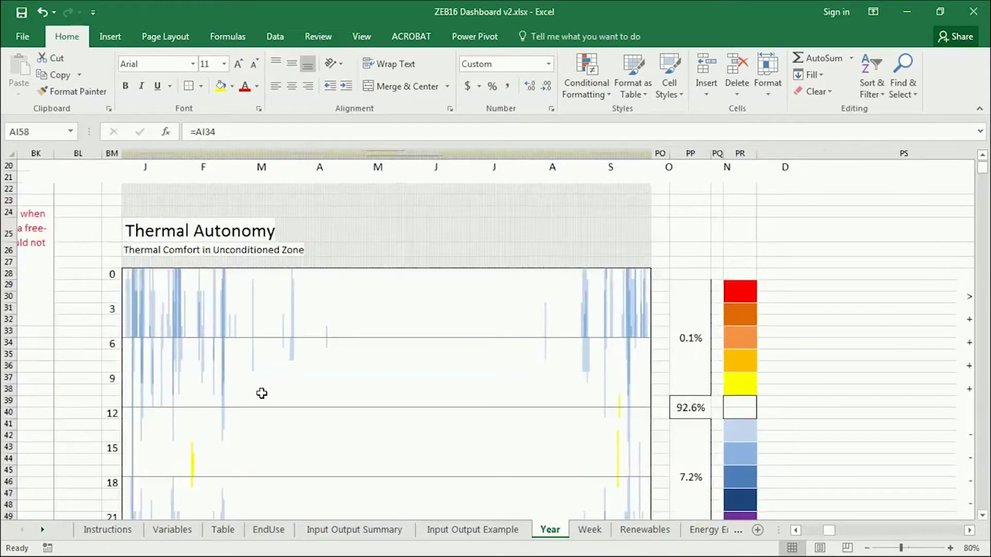
pyautogui.scroll(-1, 261, 391)
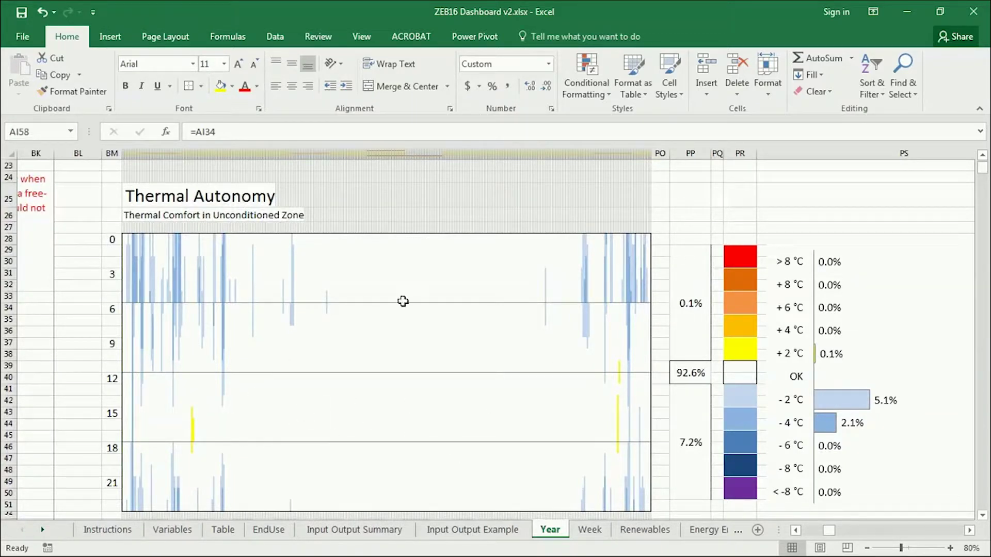
pyautogui.scroll(7, 310, 443)
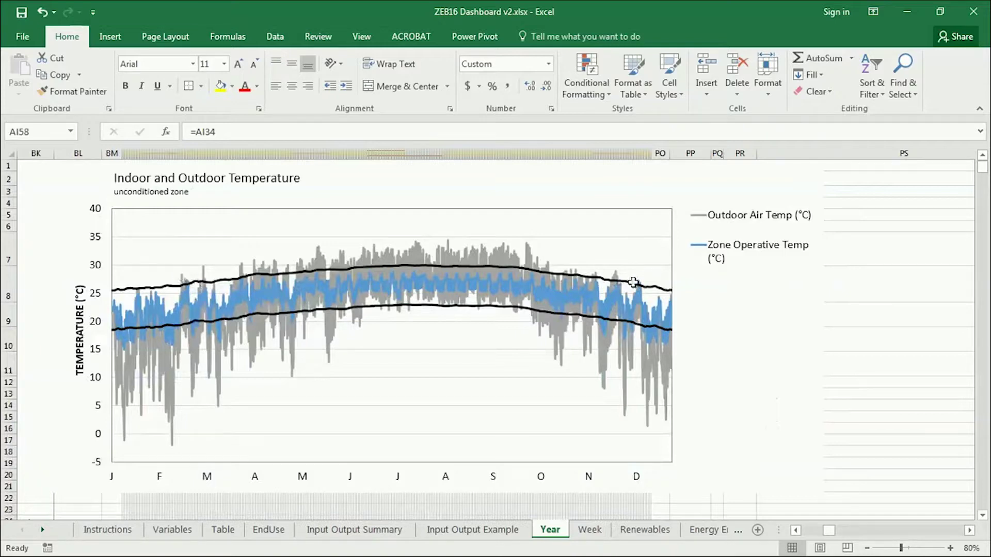
pyautogui.scroll(-9, 504, 298)
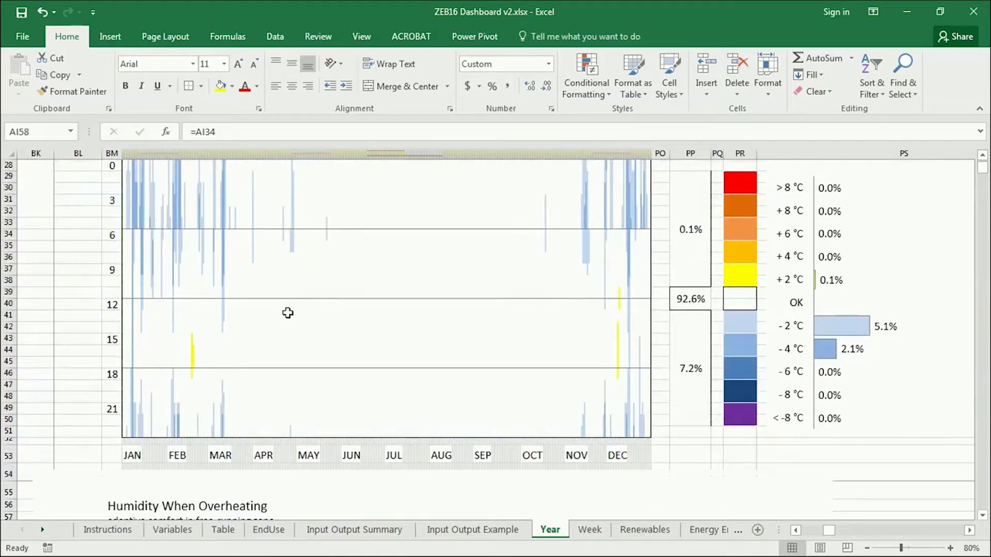
pyautogui.scroll(1, 248, 361)
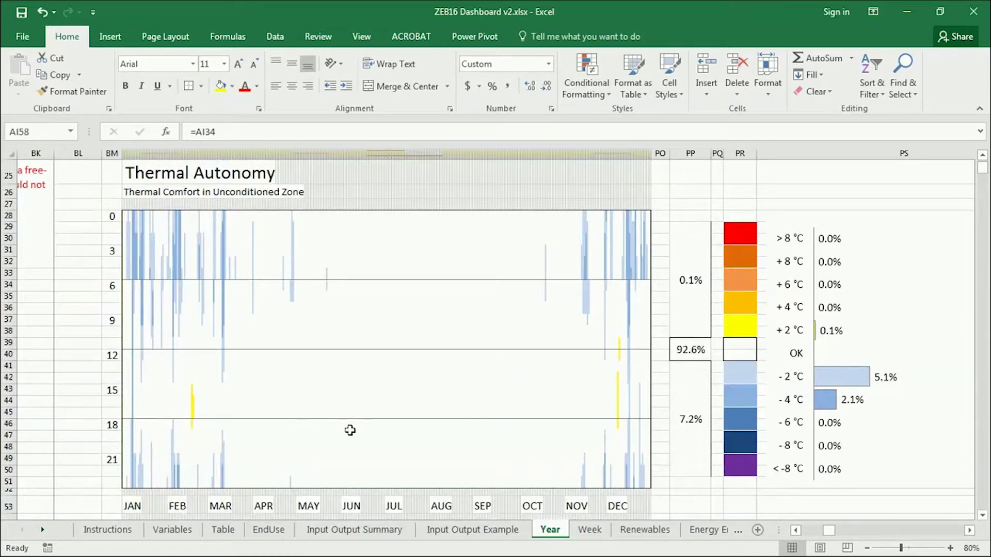
# Review the Indoor and Outdoor Temperature chart, the Thermal Autonomy chart and the note about using a free-running zone
pyautogui.scroll(8, 349, 430)
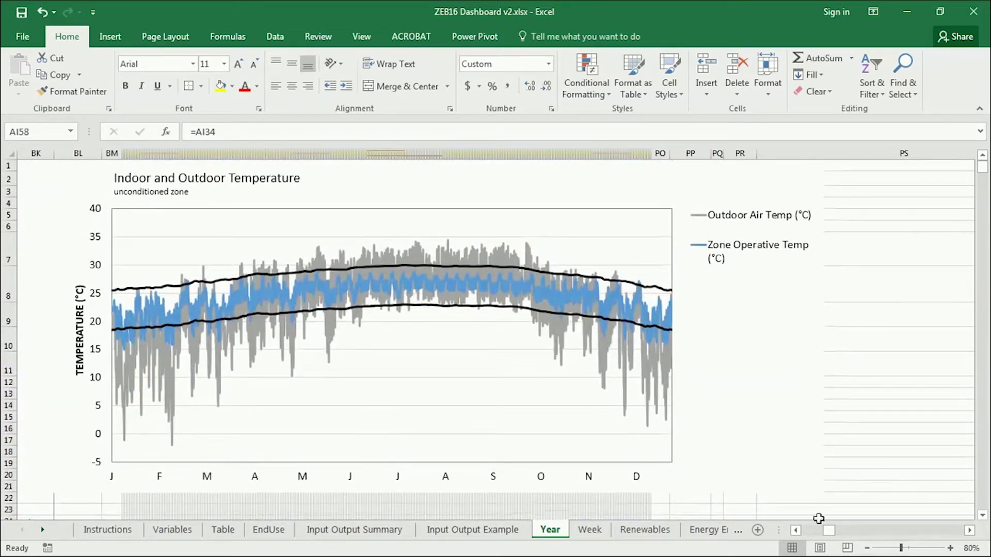
pyautogui.click(796, 530)
pyautogui.click(796, 530)
pyautogui.click(796, 531)
pyautogui.click(797, 531)
pyautogui.click(796, 530)
pyautogui.click(796, 531)
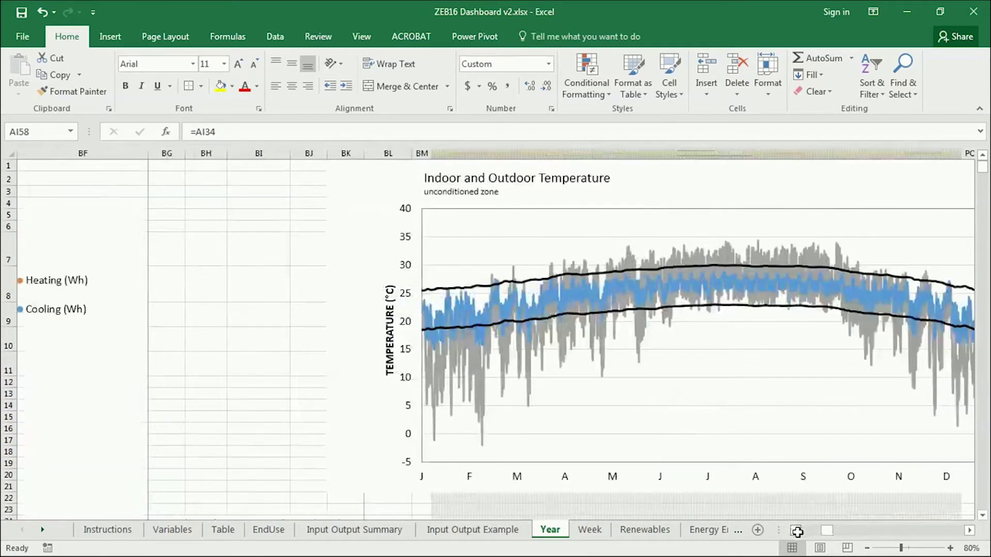
pyautogui.click(969, 530)
pyautogui.click(969, 531)
pyautogui.click(969, 530)
pyautogui.scroll(-8, 88, 398)
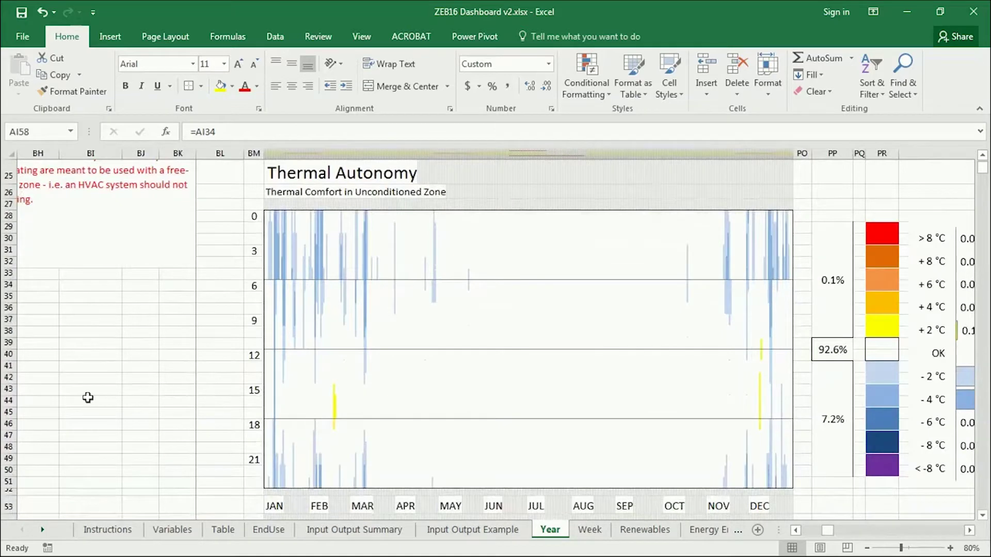
# Switch to EP-Launch, choose 21_NoHVAC.idf as the input file and open its variables results
pyautogui.hotkey('alt', 'Tab')
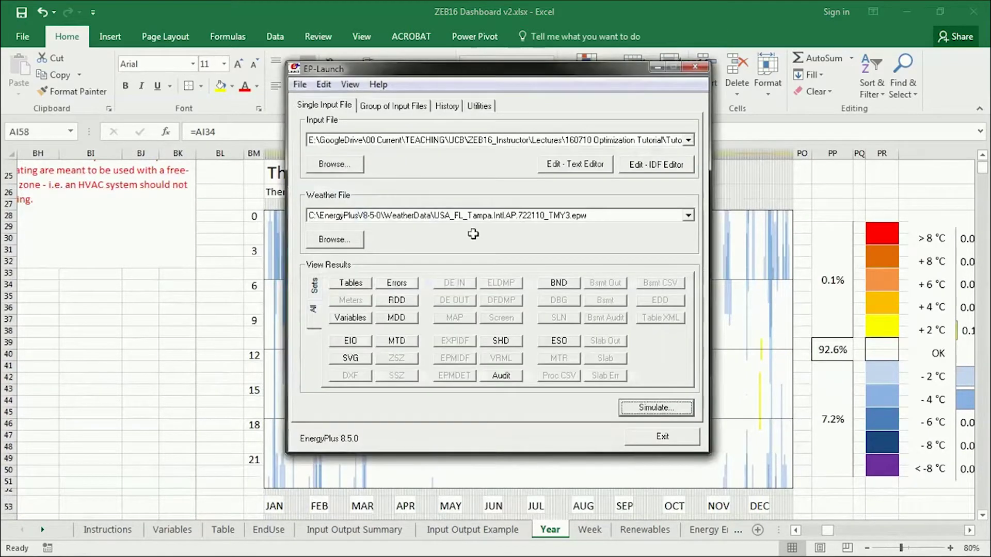
pyautogui.click(336, 164)
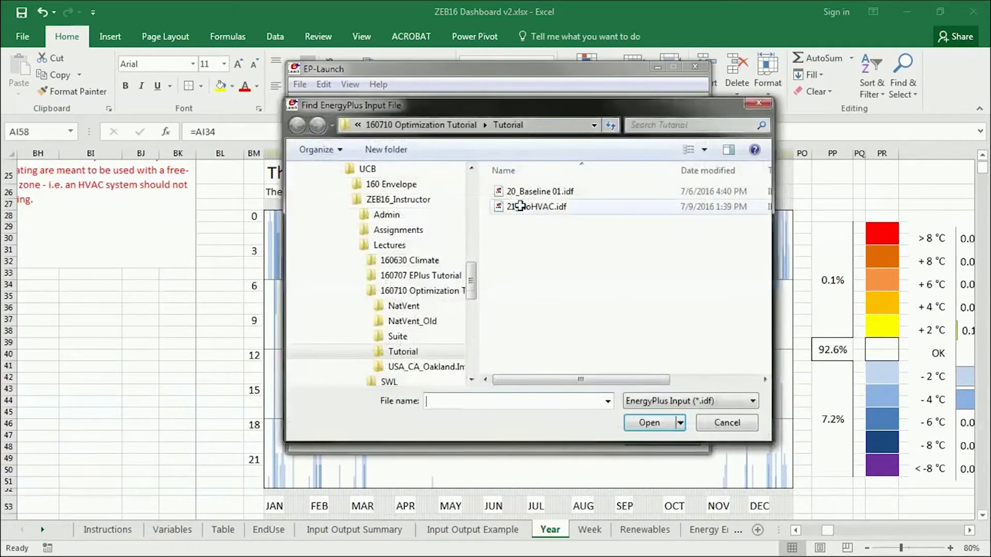
pyautogui.click(516, 209)
pyautogui.click(646, 417)
pyautogui.click(349, 316)
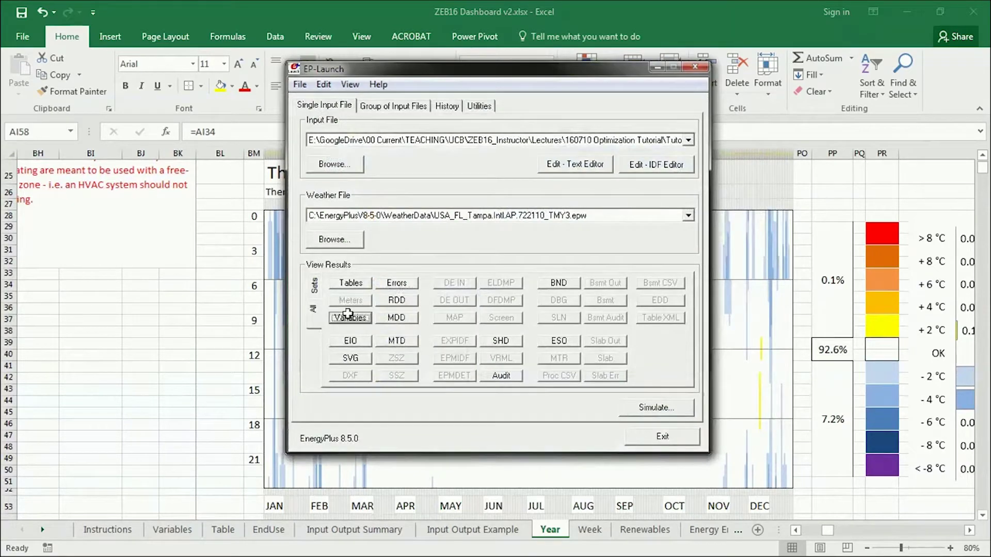
# Copy the entire 21_NoHVAC.csv sheet into the dashboard workbook's Variables sheet
pyautogui.click(152, 157)
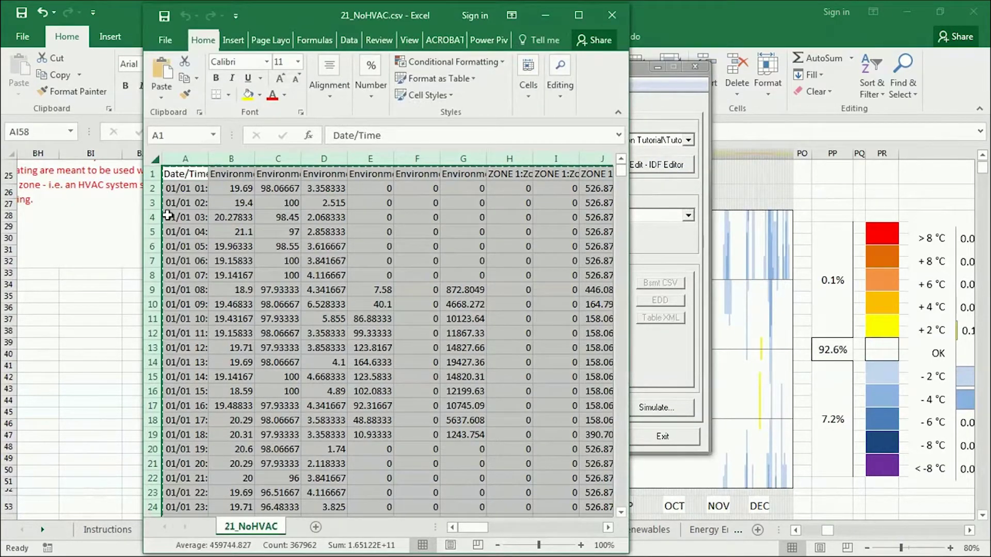
pyautogui.click(181, 551)
pyautogui.click(174, 528)
pyautogui.hotkey('ctrl', 'v')
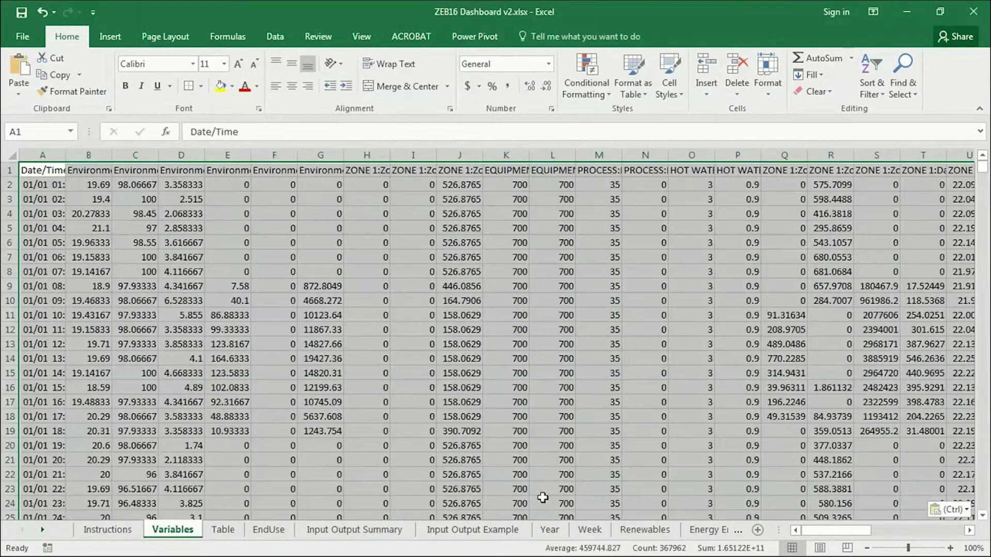
# Examine the Thermal Autonomy and Indoor and Outdoor Temperature charts on the Year sheet for the no-HVAC data
pyautogui.click(554, 517)
pyautogui.click(555, 529)
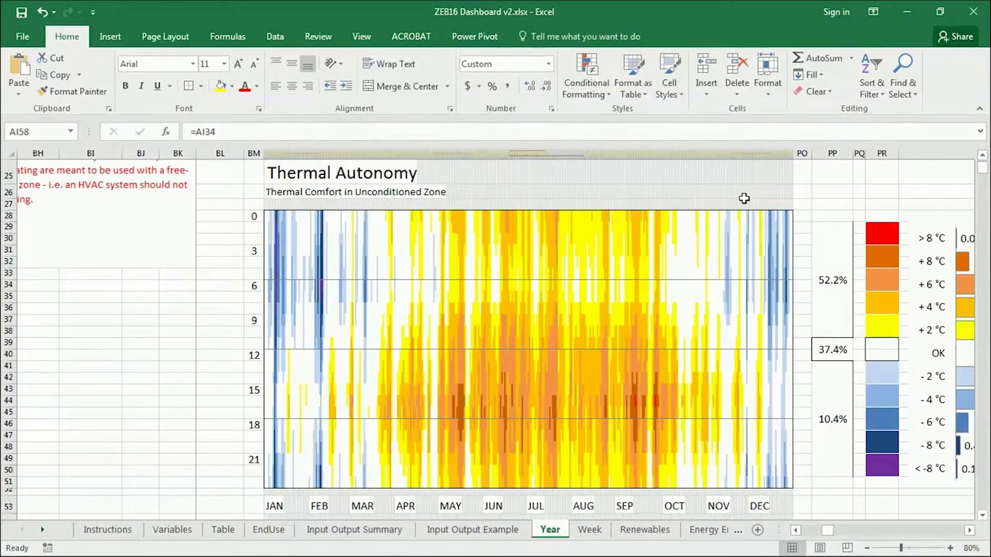
pyautogui.click(970, 530)
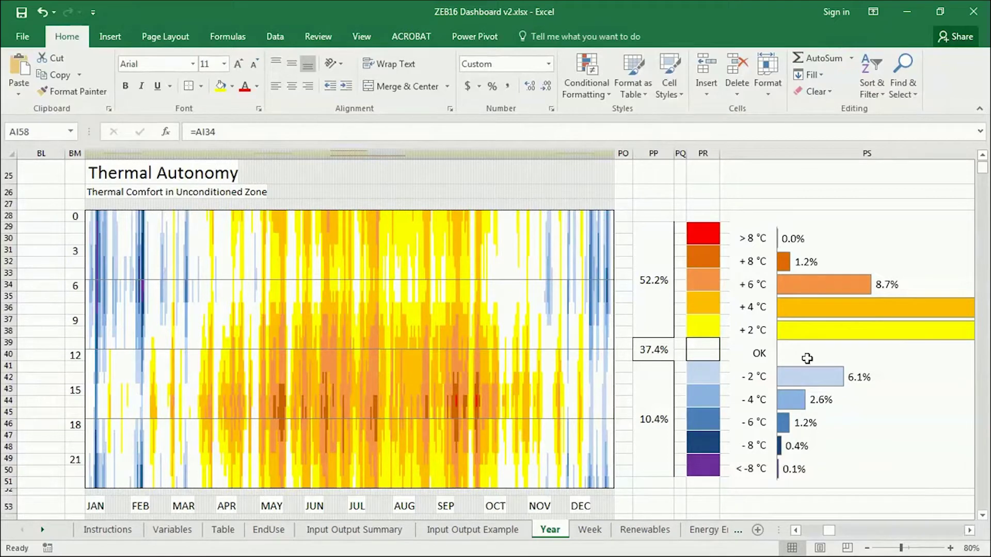
pyautogui.click(968, 530)
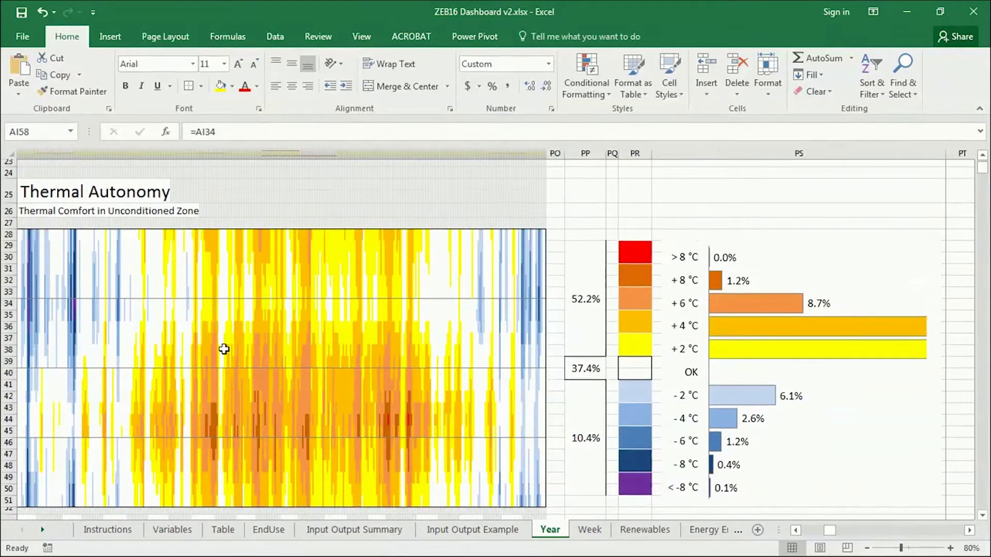
pyautogui.scroll(8, 222, 348)
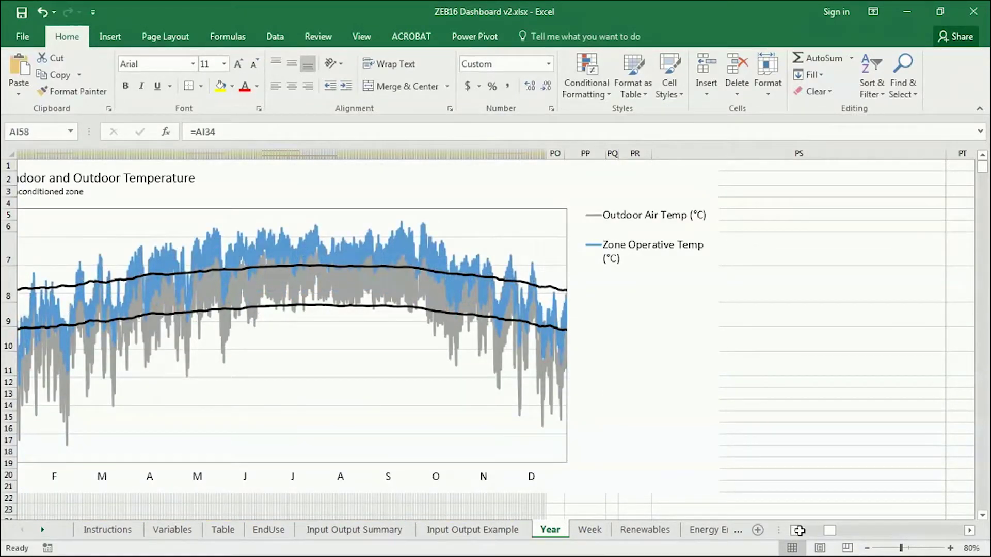
pyautogui.hscroll(-5, 799, 530)
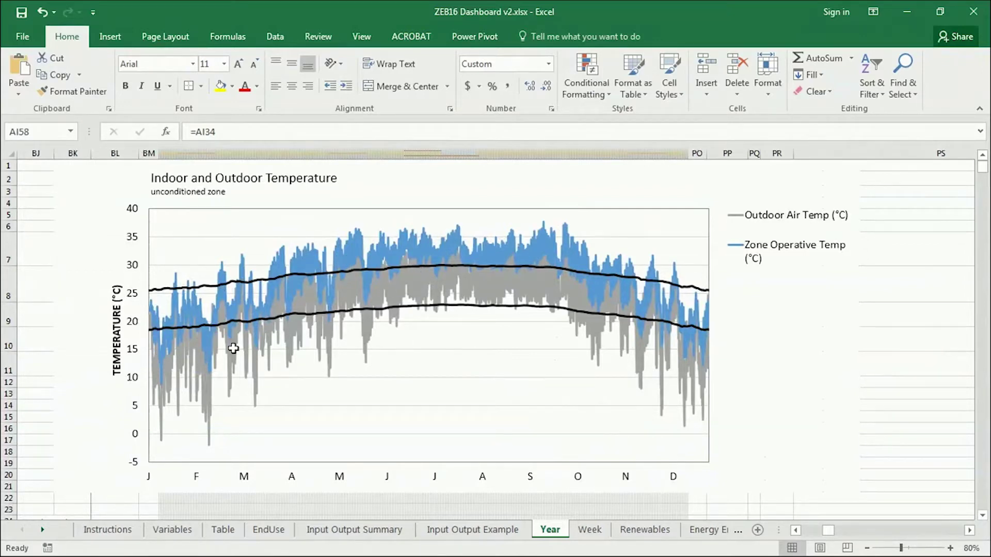
pyautogui.scroll(-1, 560, 363)
pyautogui.scroll(-8, 547, 351)
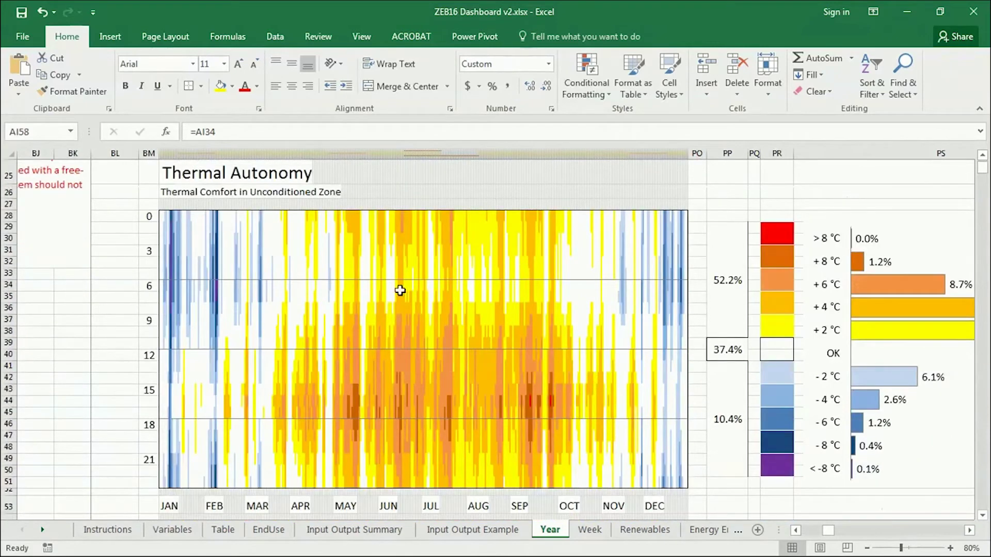
pyautogui.scroll(8, 621, 375)
pyautogui.click(795, 530)
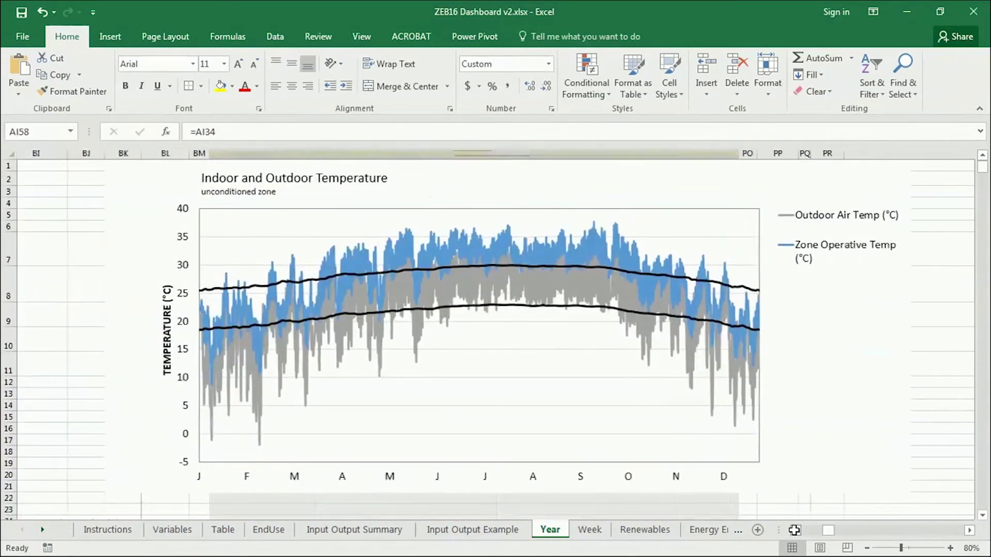
# Examine the Heating and Cooling, Lighting and Ventilation Fan Energy Use charts on the Year sheet for the no-HVAC data
pyautogui.click(795, 530)
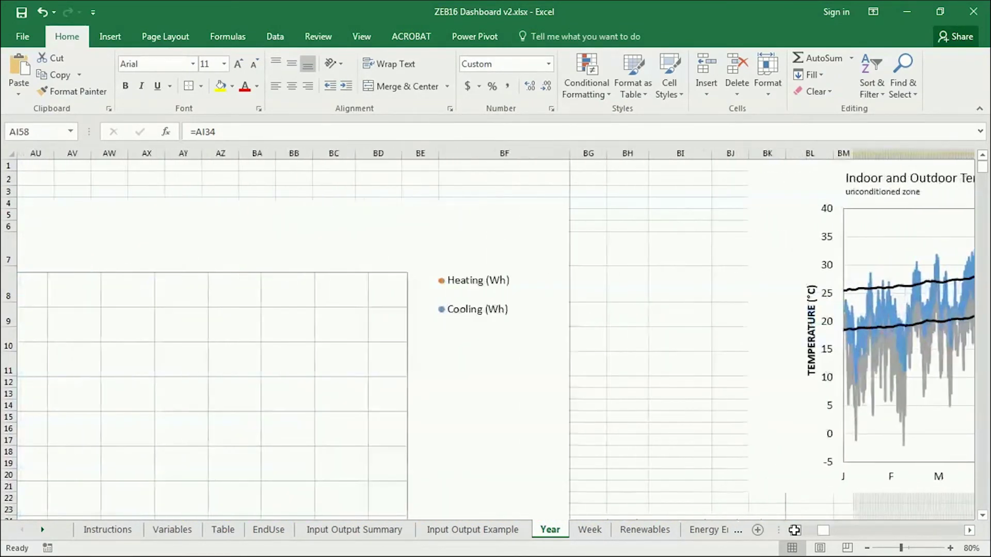
pyautogui.click(795, 530)
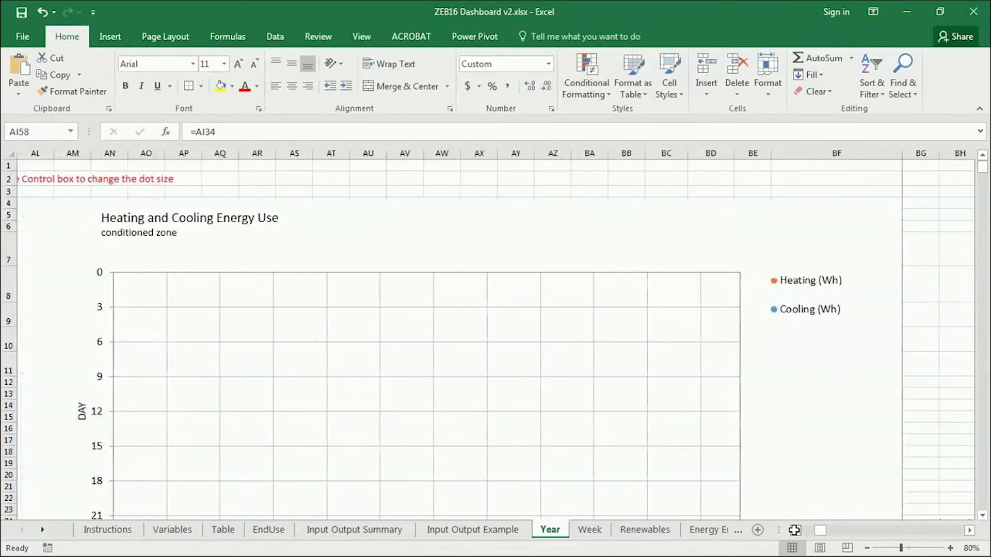
pyautogui.scroll(-1, 667, 433)
pyautogui.scroll(-1, 667, 433)
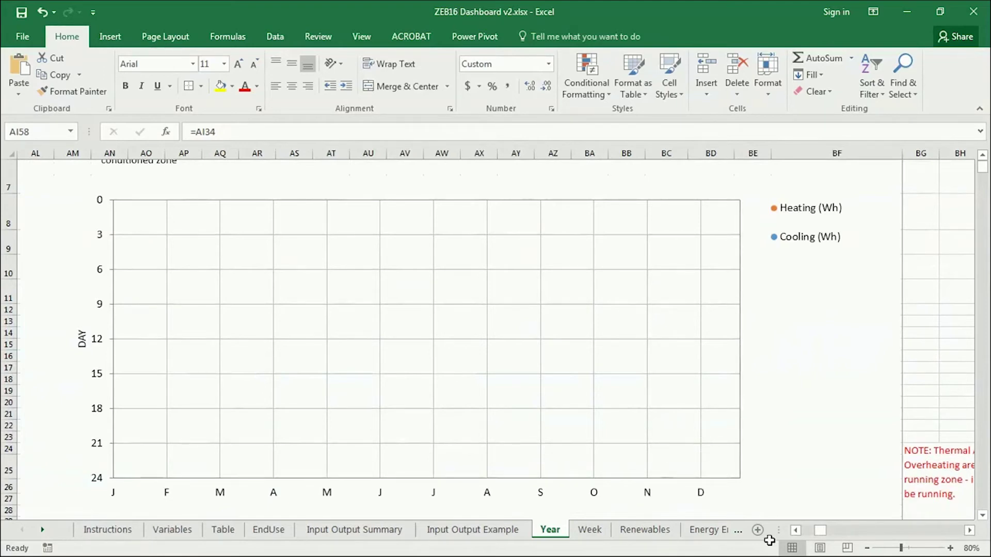
pyautogui.scroll(-9, 701, 419)
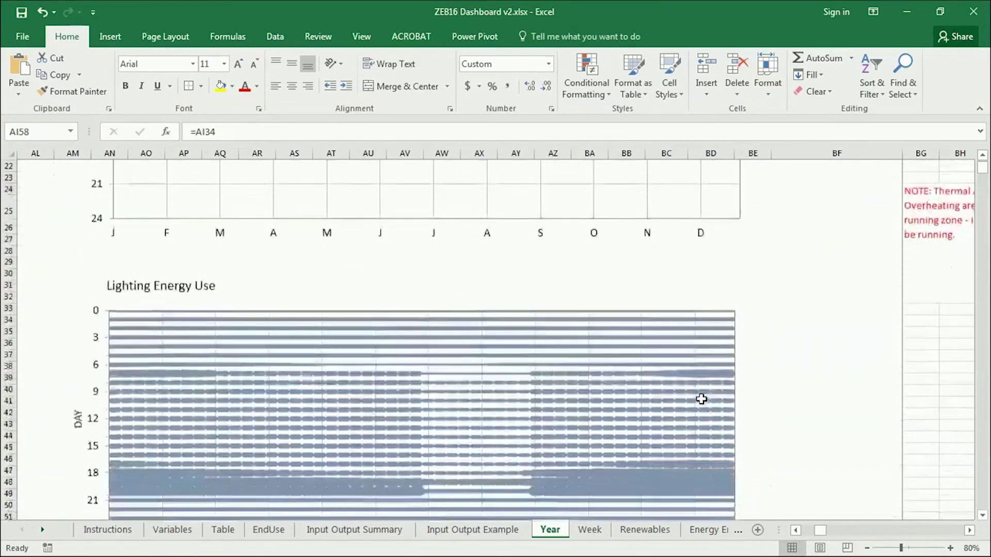
pyautogui.scroll(-8, 701, 399)
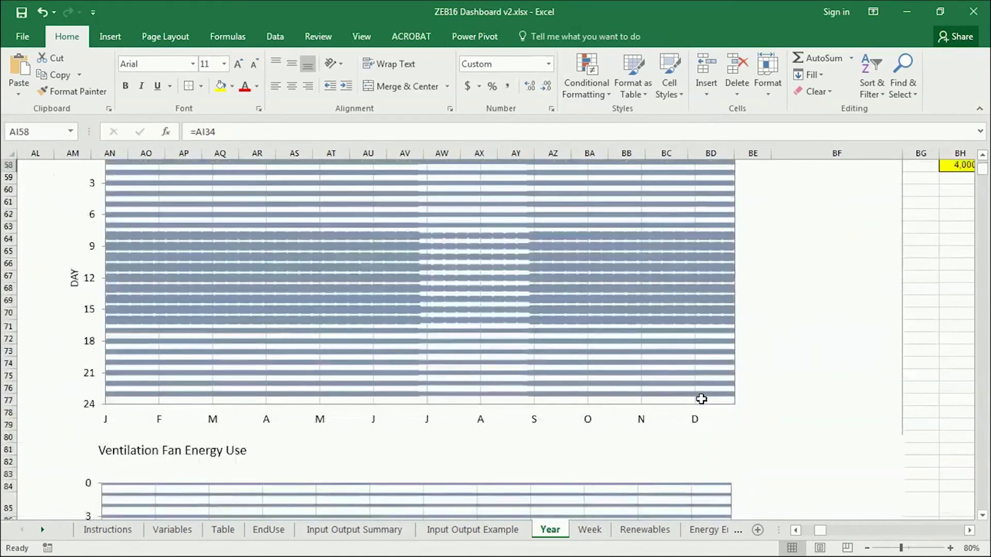
pyautogui.scroll(19, 701, 398)
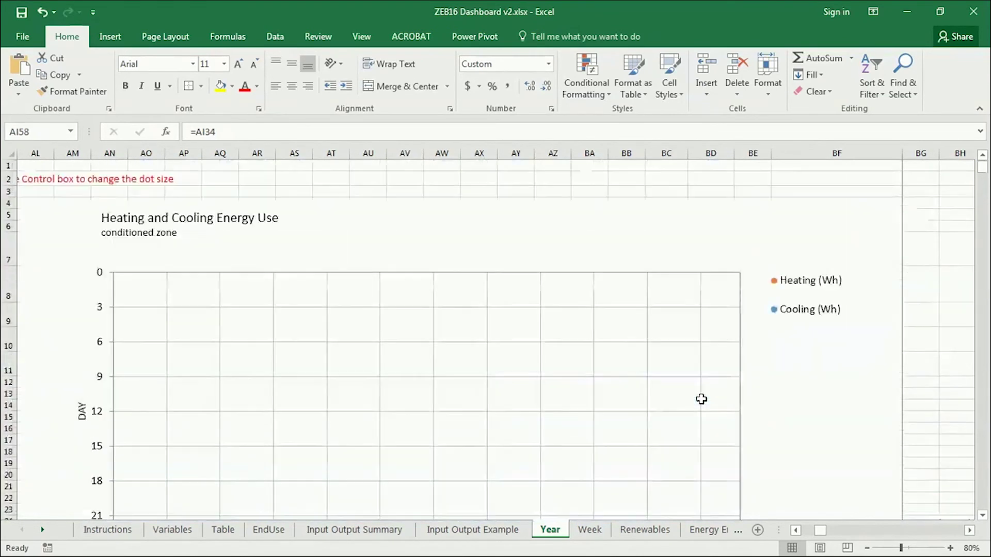
# Return to the unconditioned zone's Indoor and Outdoor Temperature chart on the Year sheet and review it
pyautogui.click(968, 531)
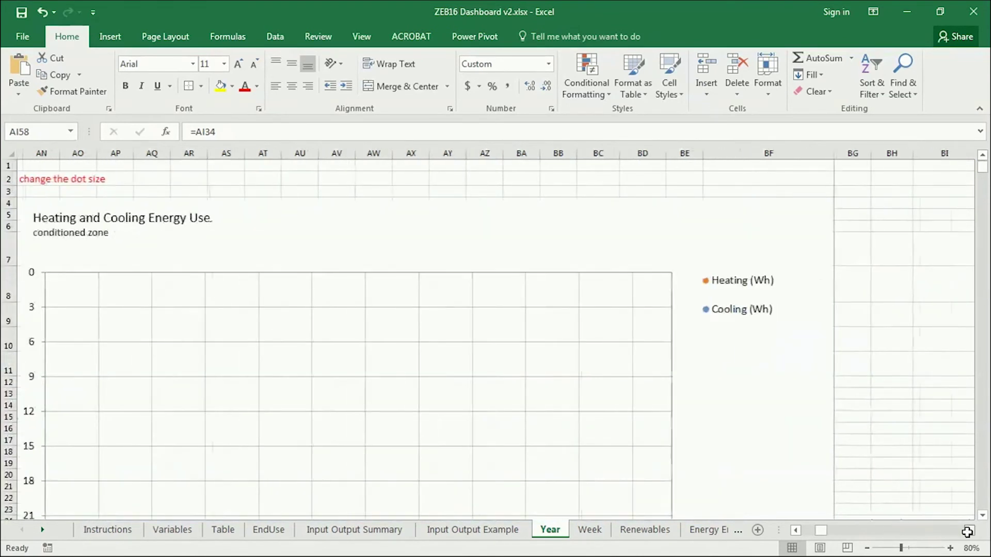
pyautogui.click(968, 531)
pyautogui.click(968, 531)
pyautogui.click(968, 531)
pyautogui.click(968, 531)
pyautogui.click(968, 531)
pyautogui.click(968, 531)
pyautogui.click(968, 531)
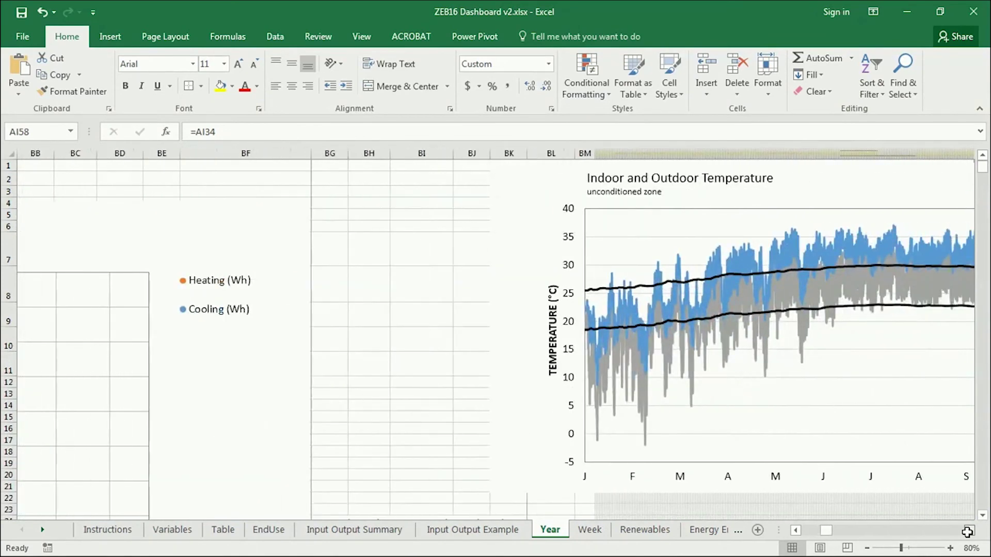
pyautogui.click(968, 531)
pyautogui.click(968, 531)
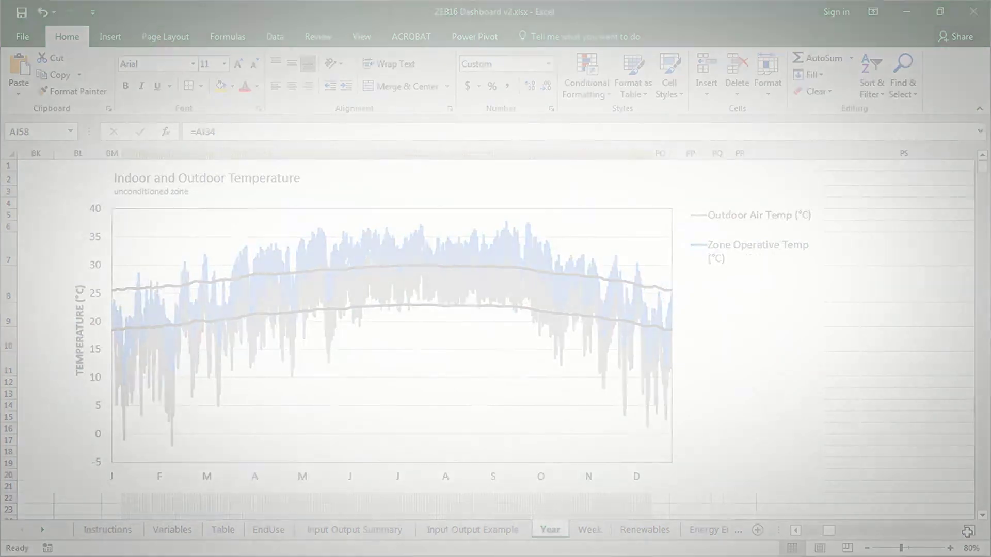